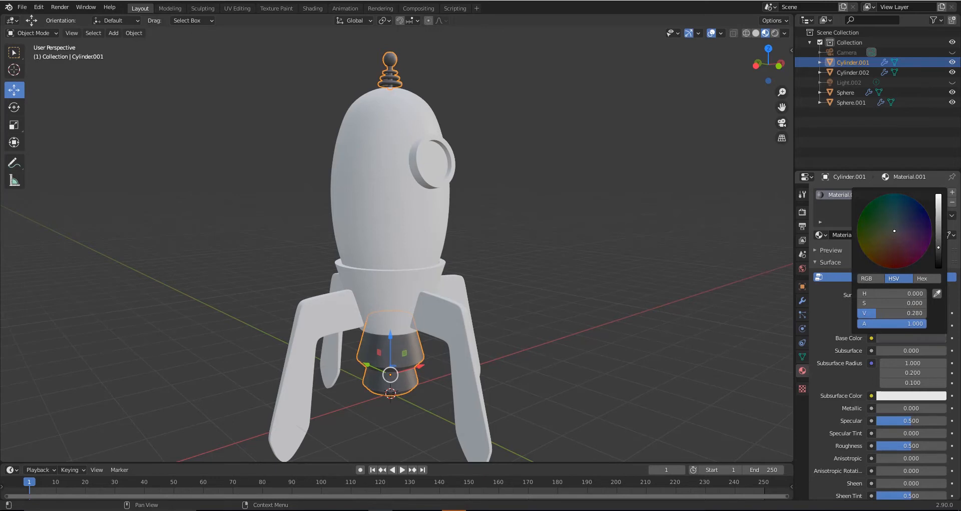
- Set the thruster and antenna material's metallic to 0.816 and its base color to a neutral grey with HSV value 0.347
{"action": "left_click_drag", "start_coordinate": [882, 408], "coordinate": [933, 408]}
{"action": "left_click", "coordinate": [910, 338]}
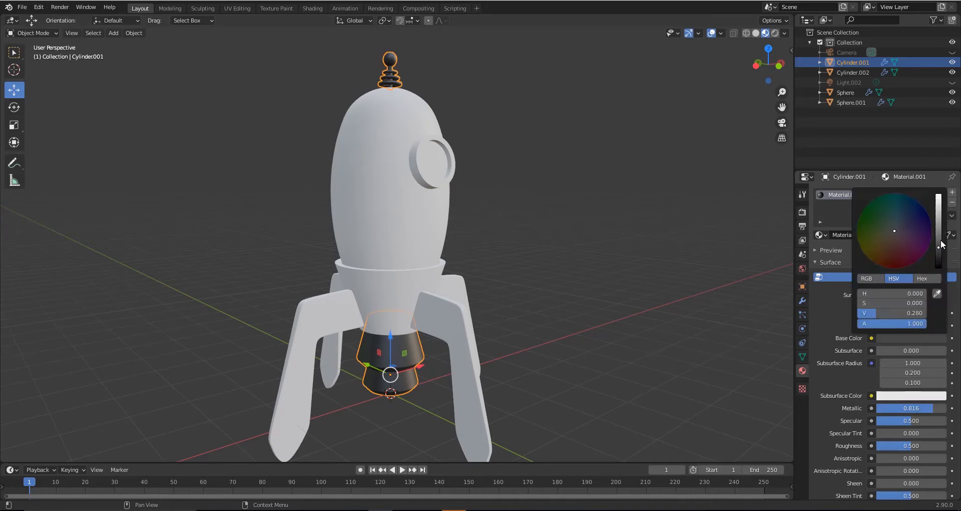
{"action": "left_click_drag", "start_coordinate": [939, 245], "coordinate": [938, 240]}
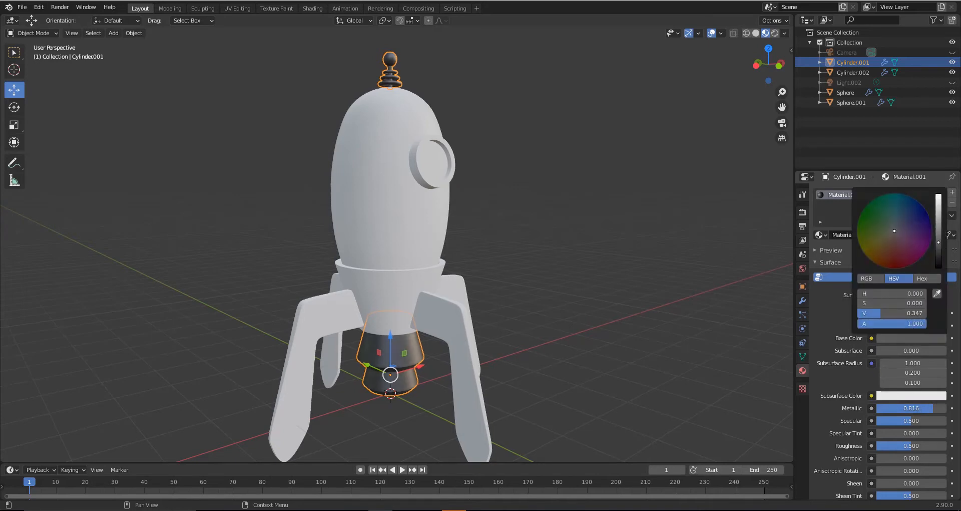
{"action": "left_click", "coordinate": [550, 198]}
{"action": "mouse_move", "coordinate": [550, 198]}
{"action": "middle_mouse_down"}
{"action": "mouse_move", "coordinate": [654, 217]}
{"action": "mouse_move", "coordinate": [545, 209]}
{"action": "middle_mouse_up"}
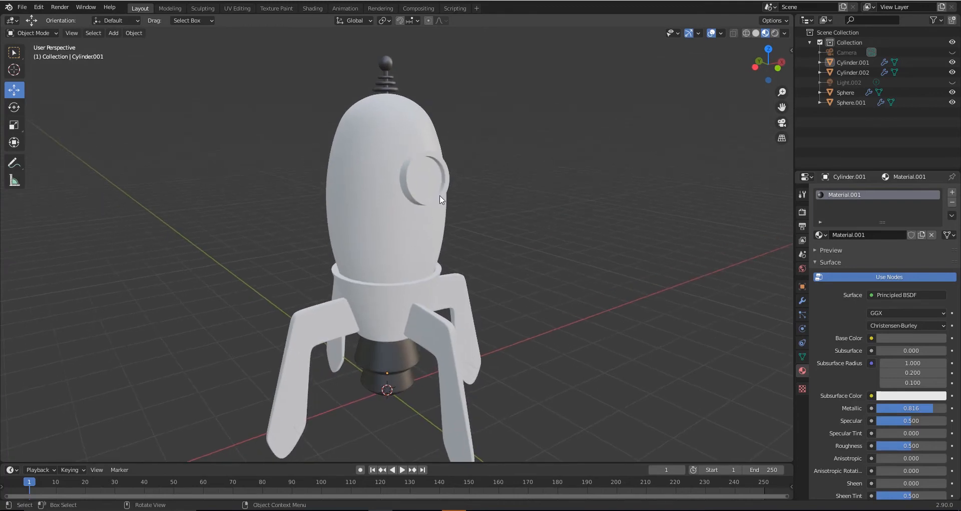
{"action": "middle_click_drag", "start_coordinate": [469, 199], "coordinate": [490, 176], "text": "shift"}
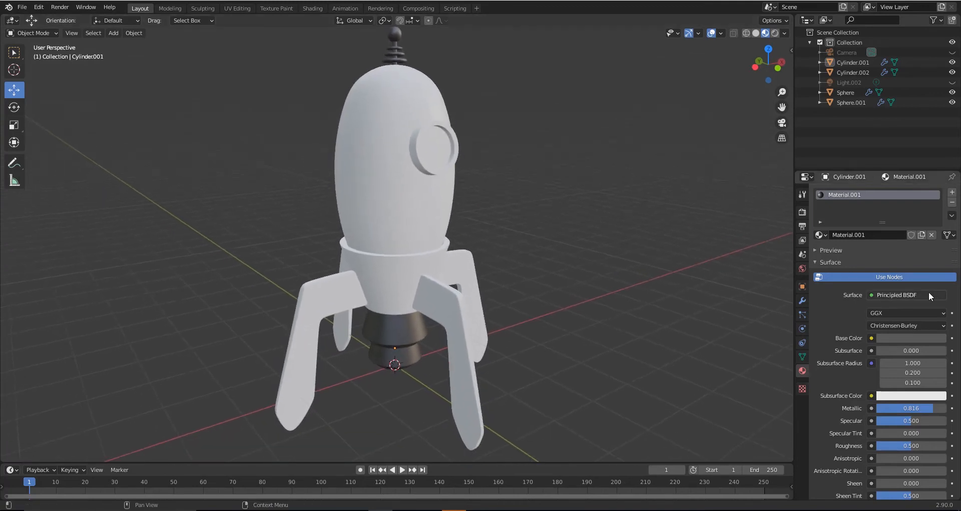
- Copy the hex code of the thruster material's base color
{"action": "left_click", "coordinate": [930, 339]}
{"action": "left_click", "coordinate": [917, 276]}
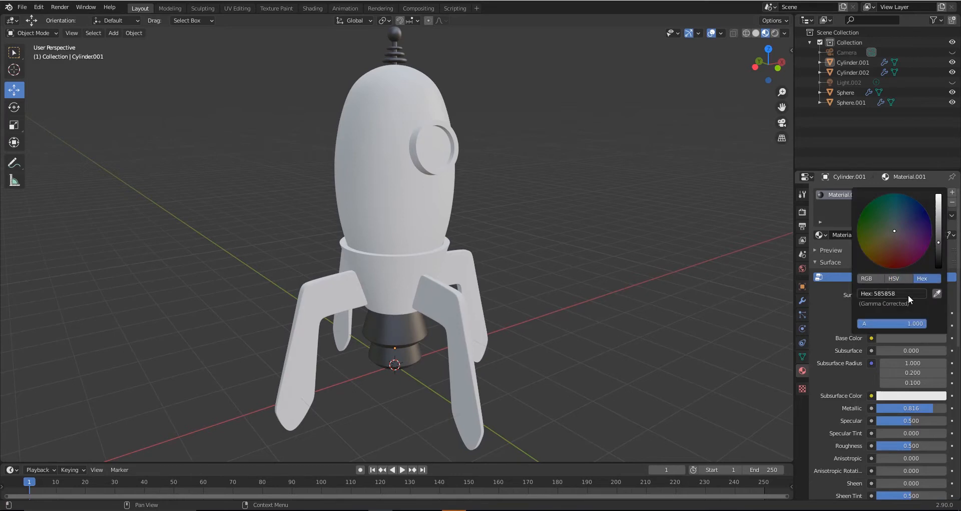
{"action": "left_click", "coordinate": [903, 294]}
{"action": "key", "text": "ctrl+c"}
{"action": "left_click", "coordinate": [460, 295]}
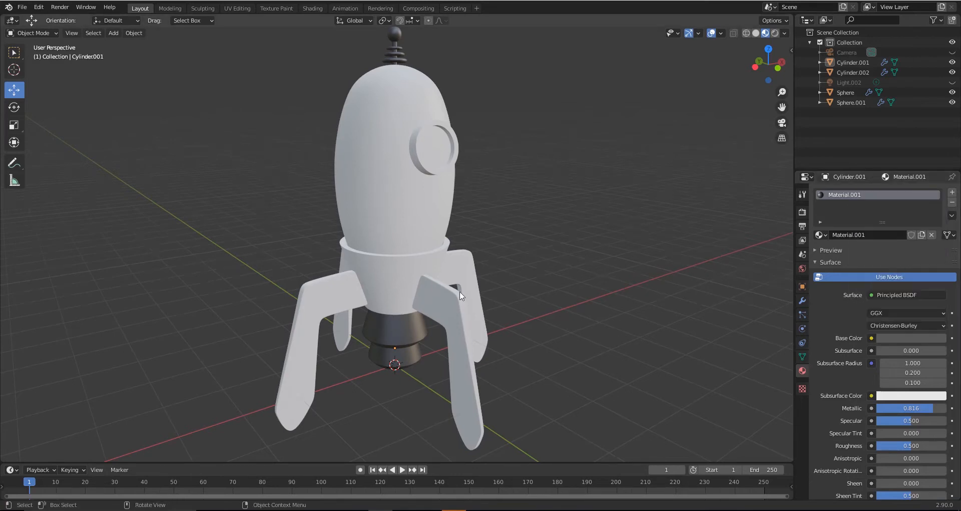
- Give the rocket's legs and lower collar a new material with dark red base color 7F1C10
{"action": "left_click", "coordinate": [374, 277]}
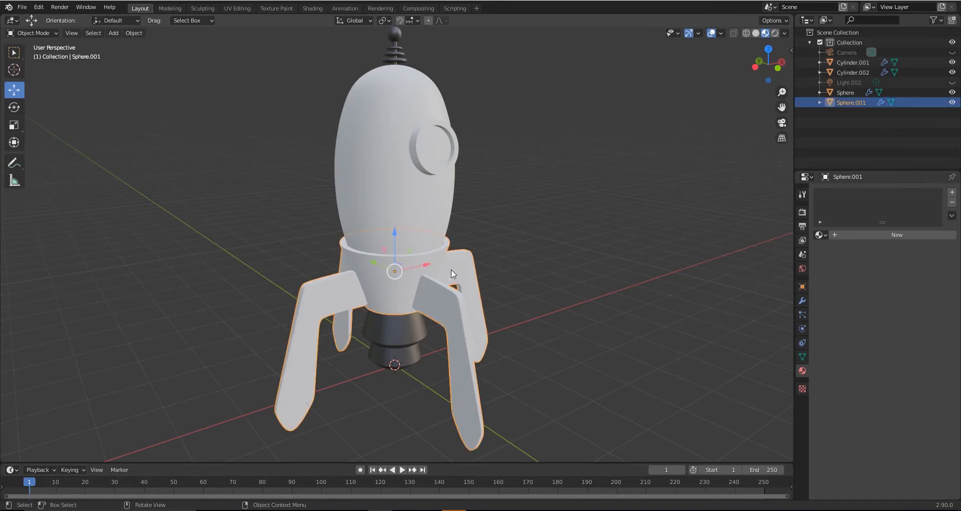
{"action": "left_click", "coordinate": [874, 235]}
{"action": "left_click", "coordinate": [899, 338]}
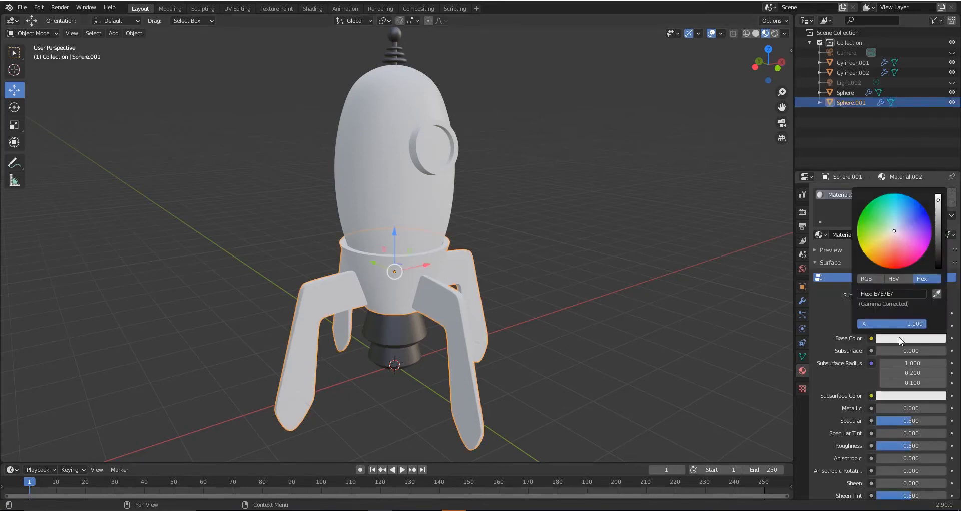
{"action": "left_click", "coordinate": [885, 255]}
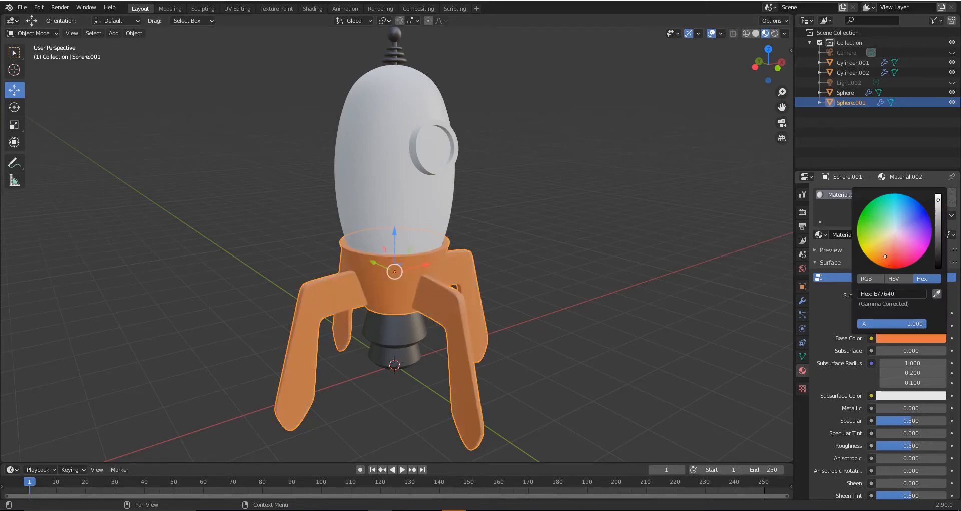
{"action": "left_click_drag", "start_coordinate": [885, 255], "coordinate": [891, 263]}
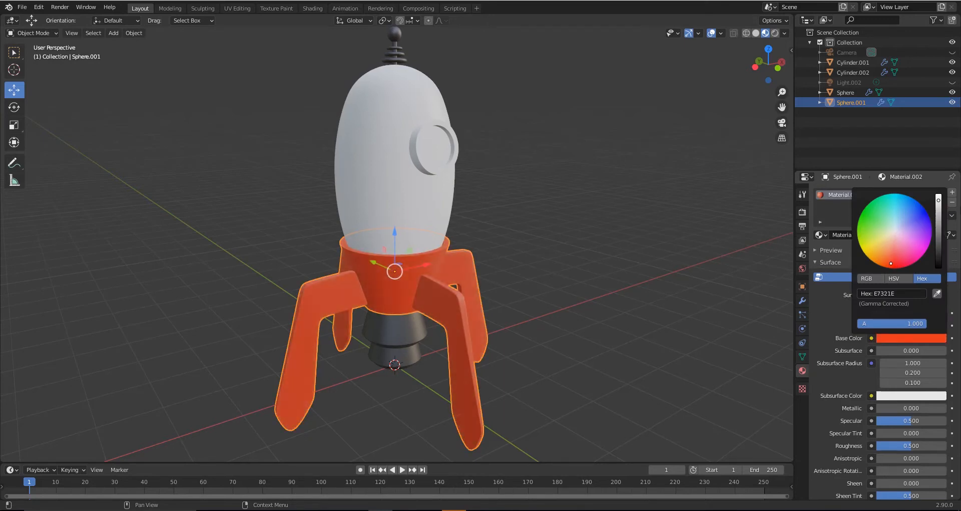
{"action": "left_click_drag", "start_coordinate": [938, 223], "coordinate": [939, 231]}
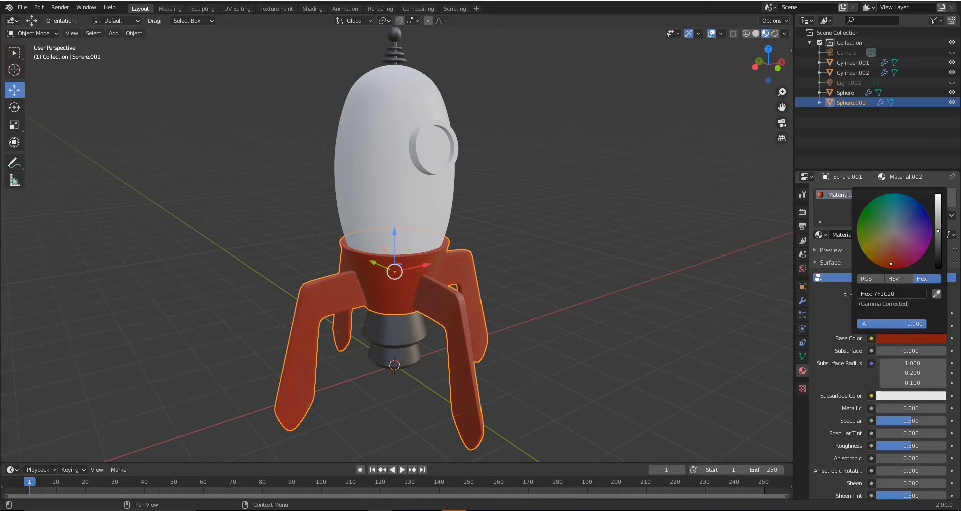
- Give the rocket's main body a new material with an orange-yellow base color
{"action": "middle_click_drag", "start_coordinate": [625, 215], "coordinate": [427, 139]}
{"action": "left_click", "coordinate": [428, 143]}
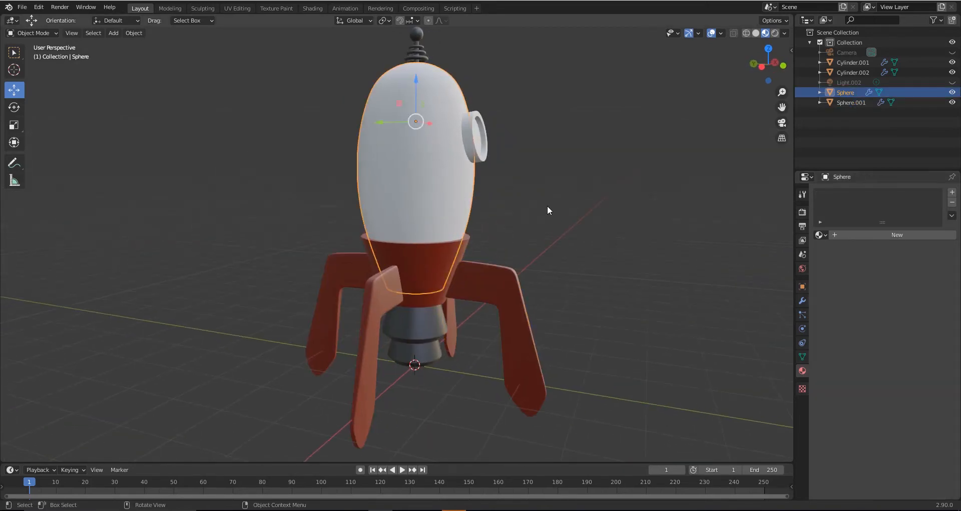
{"action": "middle_click_drag", "start_coordinate": [548, 205], "coordinate": [516, 214]}
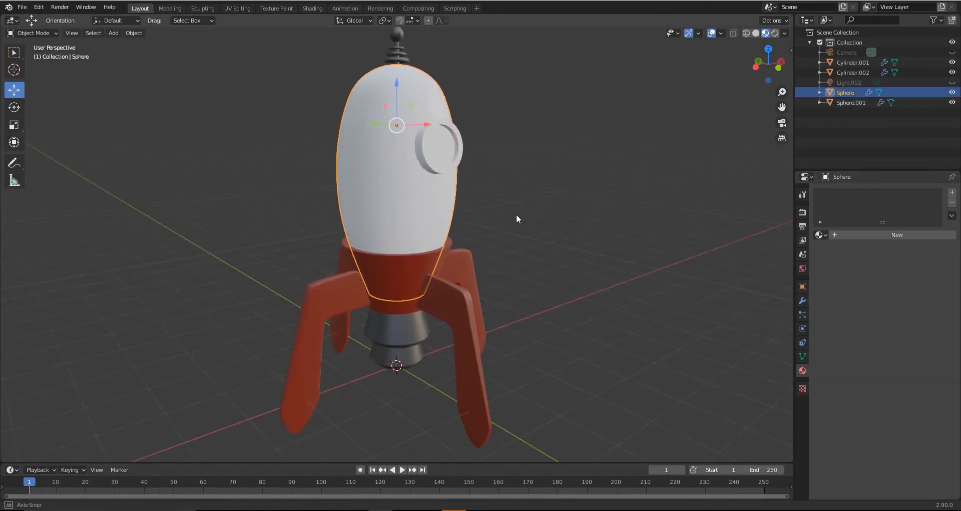
{"action": "left_click", "coordinate": [872, 233]}
{"action": "left_click", "coordinate": [900, 338]}
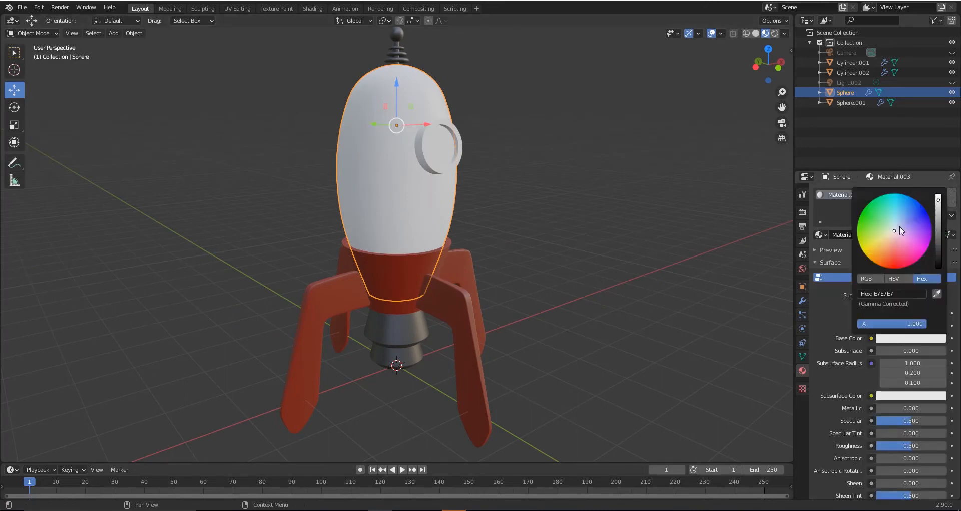
{"action": "left_click_drag", "start_coordinate": [894, 230], "coordinate": [877, 249]}
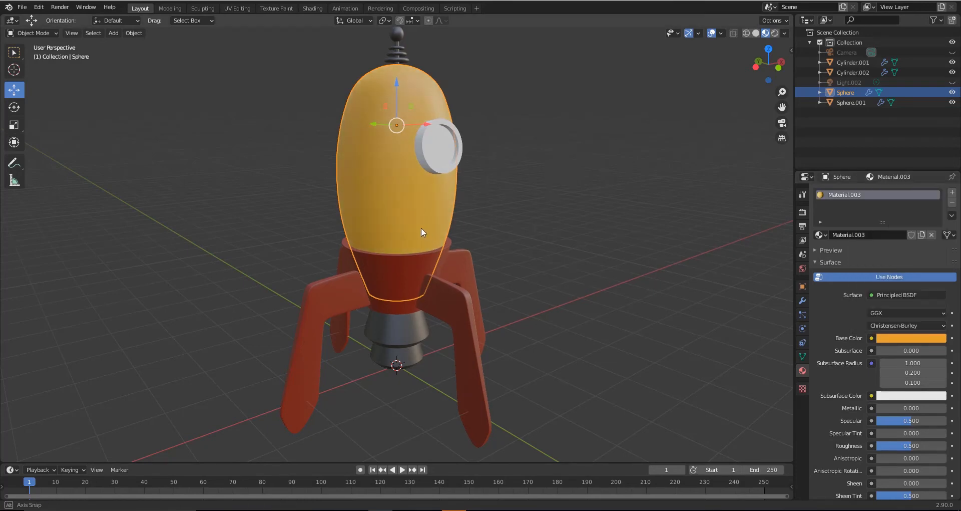
{"action": "middle_click_drag", "start_coordinate": [421, 227], "coordinate": [469, 206]}
{"action": "left_click", "coordinate": [560, 169]}
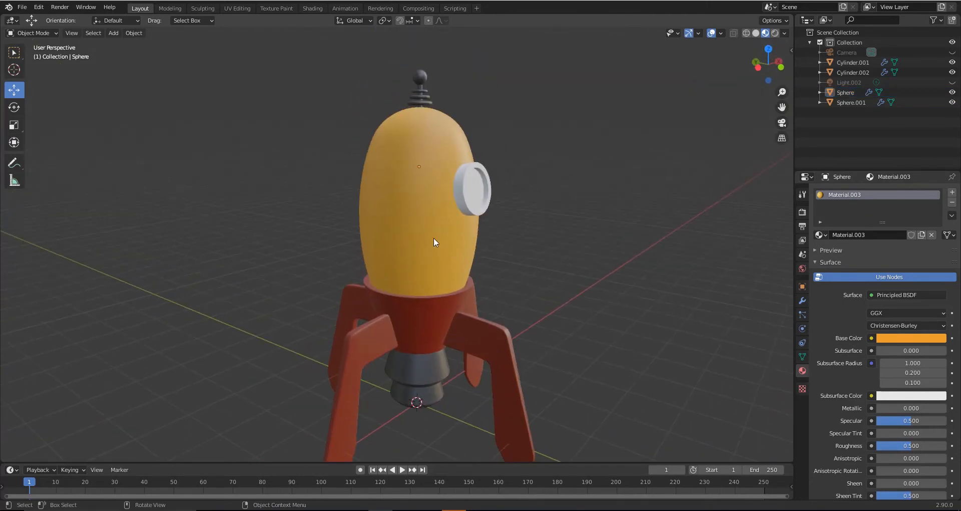
- Lower the roughness of the red leg material to 0.188
{"action": "left_click", "coordinate": [442, 311]}
{"action": "middle_click_drag", "start_coordinate": [442, 311], "coordinate": [473, 265]}
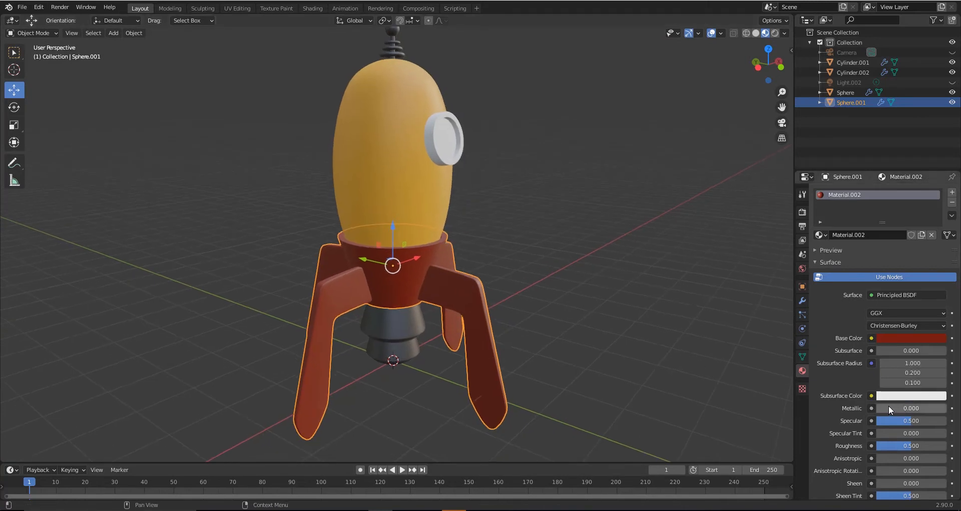
{"action": "scroll", "coordinate": [896, 406], "scroll_direction": "down", "scroll_amount": 1}
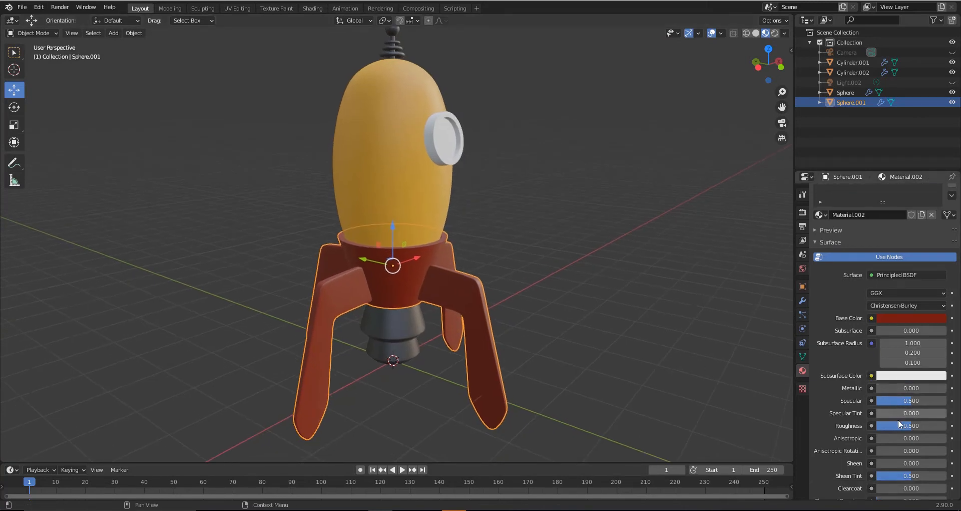
{"action": "left_click_drag", "start_coordinate": [897, 424], "coordinate": [891, 425]}
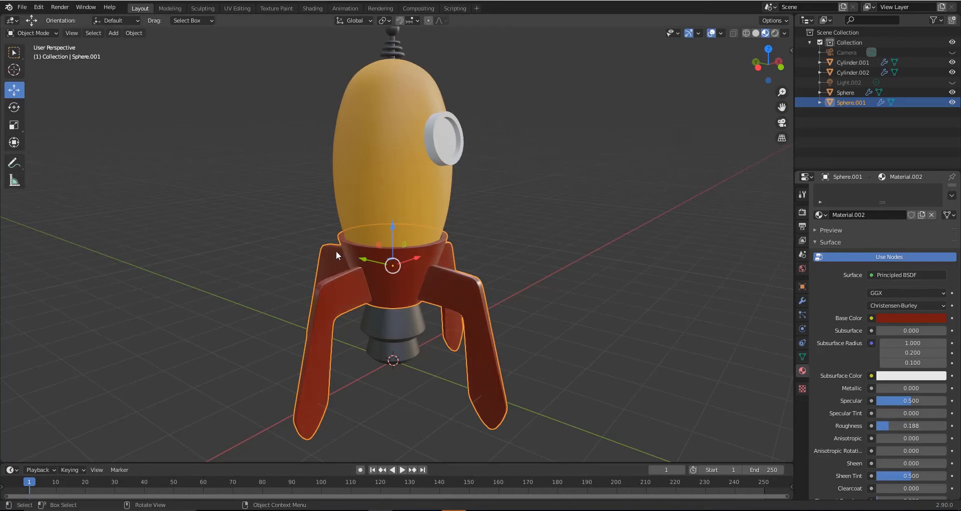
{"action": "middle_click_drag", "start_coordinate": [336, 250], "coordinate": [377, 252]}
- Set the yellow body material's roughness to 0.230 and its metallic to 0.156
{"action": "left_click", "coordinate": [467, 193]}
{"action": "middle_click_drag", "start_coordinate": [466, 194], "coordinate": [483, 226]}
{"action": "left_click_drag", "start_coordinate": [889, 429], "coordinate": [871, 430]}
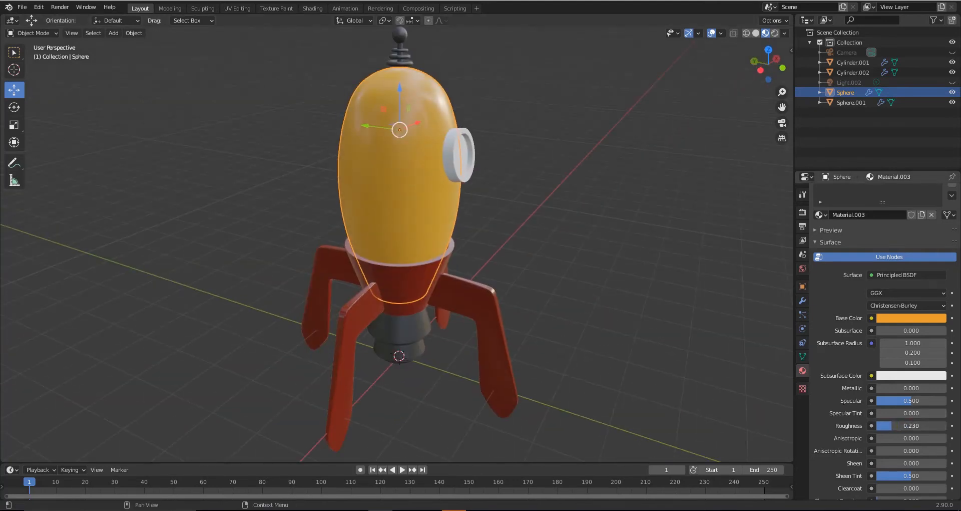
{"action": "mouse_move", "coordinate": [907, 388]}
{"action": "left_mouse_down"}
{"action": "mouse_move", "coordinate": [926, 388]}
{"action": "mouse_move", "coordinate": [892, 388]}
{"action": "left_mouse_up"}
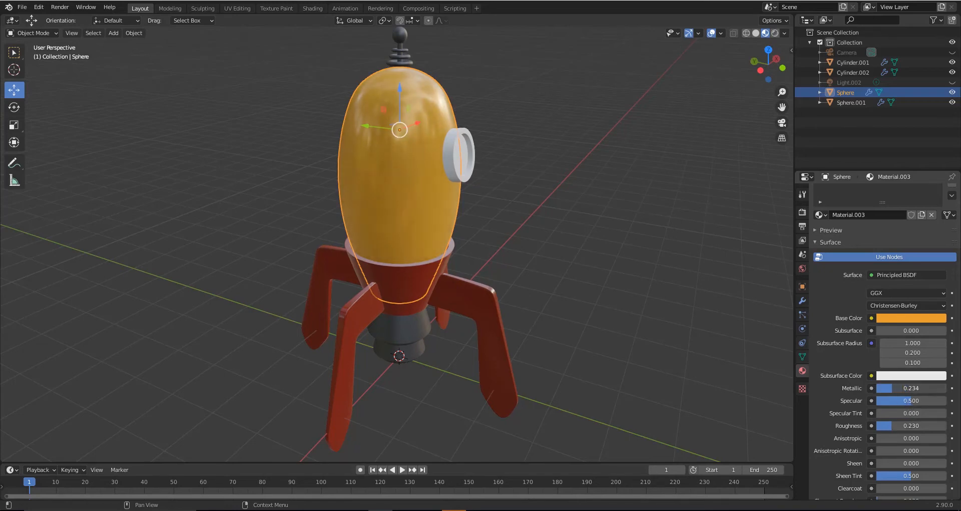
{"action": "middle_click_drag", "start_coordinate": [564, 257], "coordinate": [408, 244]}
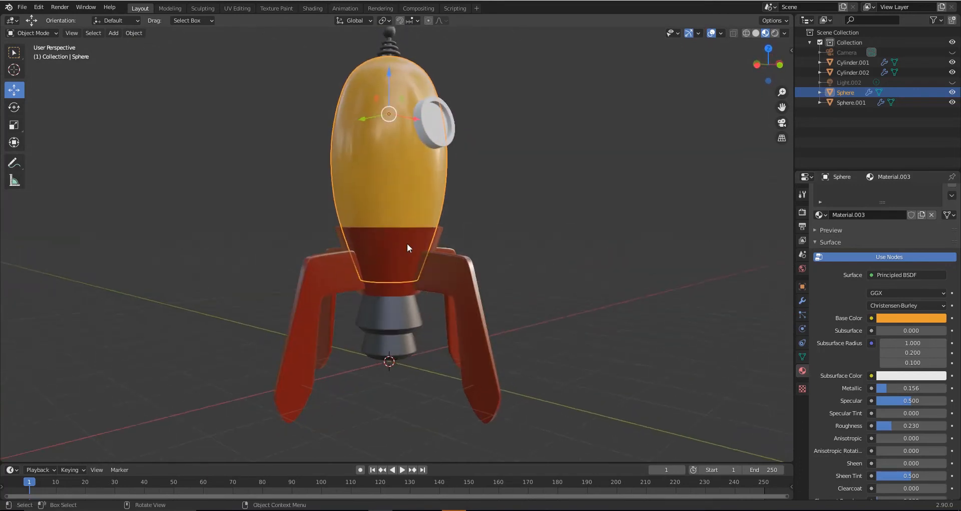
- Set the roughness of the grey thruster material to 0.330
{"action": "left_click", "coordinate": [400, 319]}
{"action": "left_click_drag", "start_coordinate": [898, 425], "coordinate": [886, 425]}
{"action": "middle_click_drag", "start_coordinate": [522, 277], "coordinate": [451, 214]}
{"action": "middle_click_drag", "start_coordinate": [524, 187], "coordinate": [516, 159]}
{"action": "scroll", "coordinate": [516, 154], "scroll_direction": "up", "scroll_amount": 6}
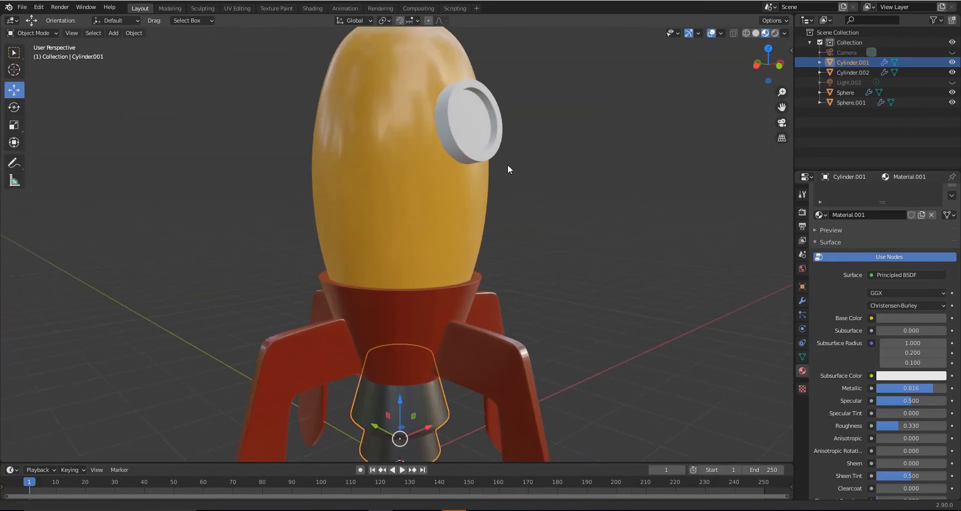
- Add two material slots to the round window object, each with its own new material
{"action": "left_click", "coordinate": [414, 222]}
{"action": "middle_click_drag", "start_coordinate": [483, 243], "coordinate": [388, 238]}
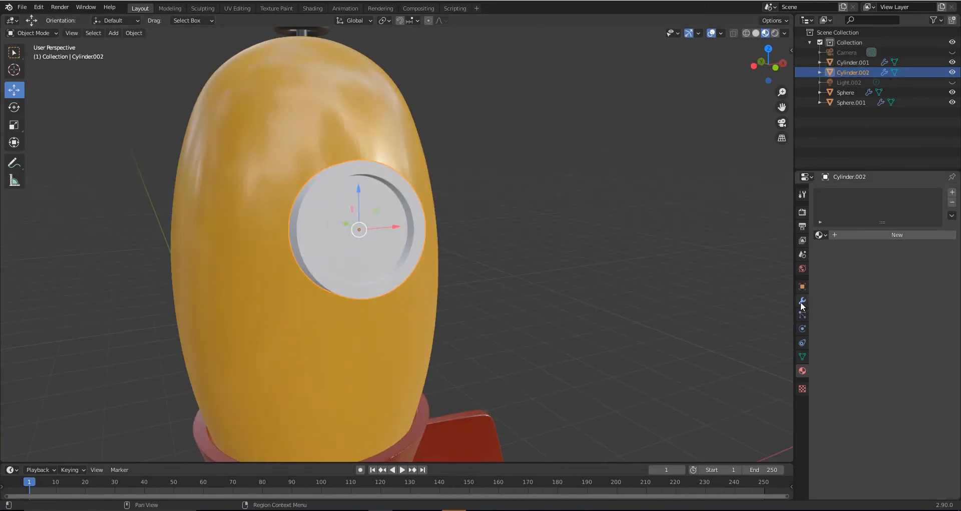
{"action": "left_click", "coordinate": [869, 232]}
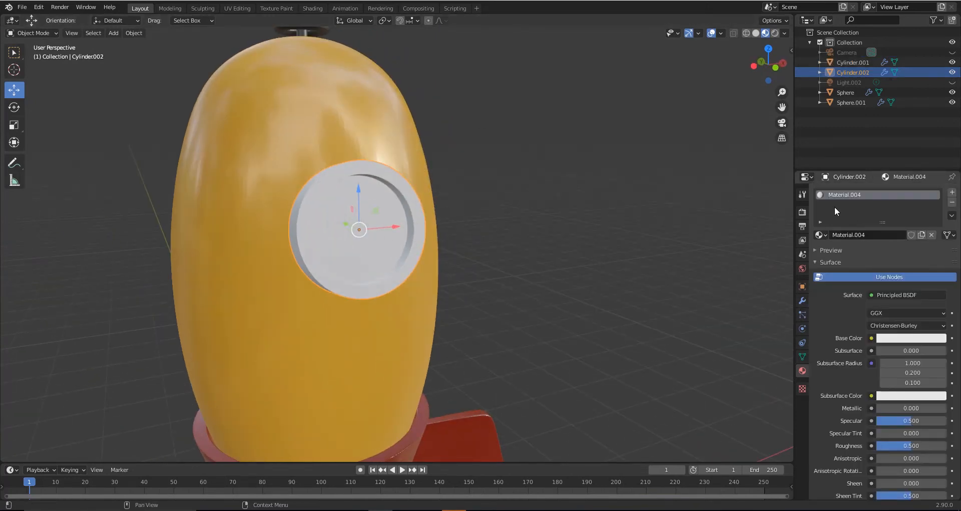
{"action": "left_click", "coordinate": [953, 193]}
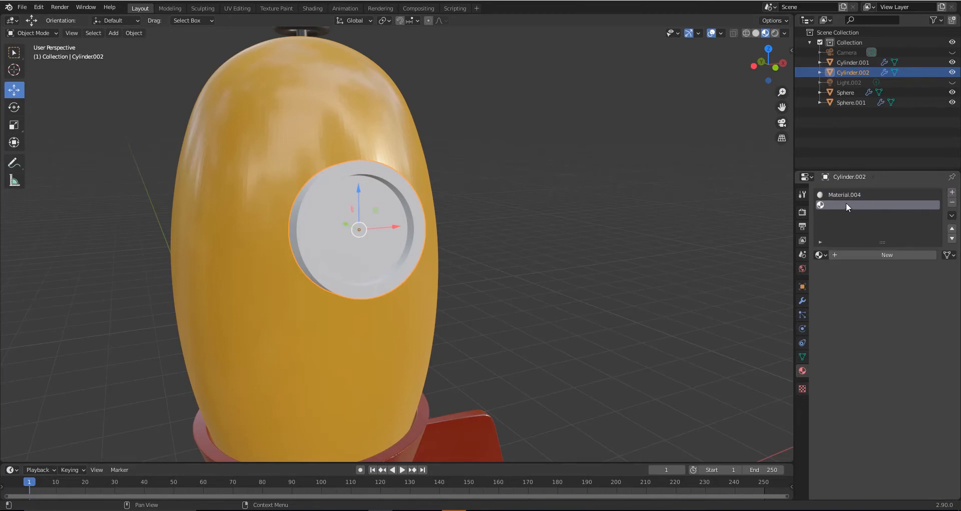
{"action": "left_click", "coordinate": [882, 253]}
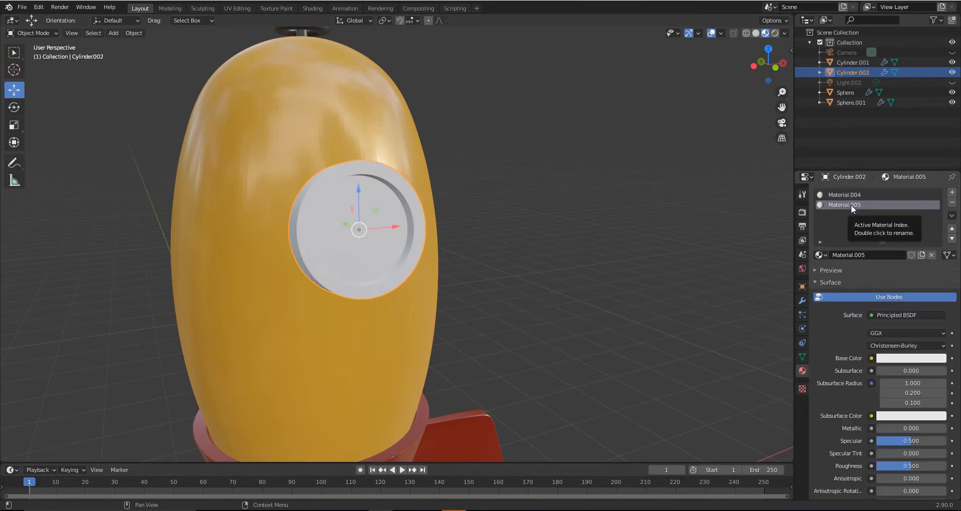
- In face editing, pick the window's inner glass face and invert the selection to select the surrounding frame faces
{"action": "key", "text": "Tab"}
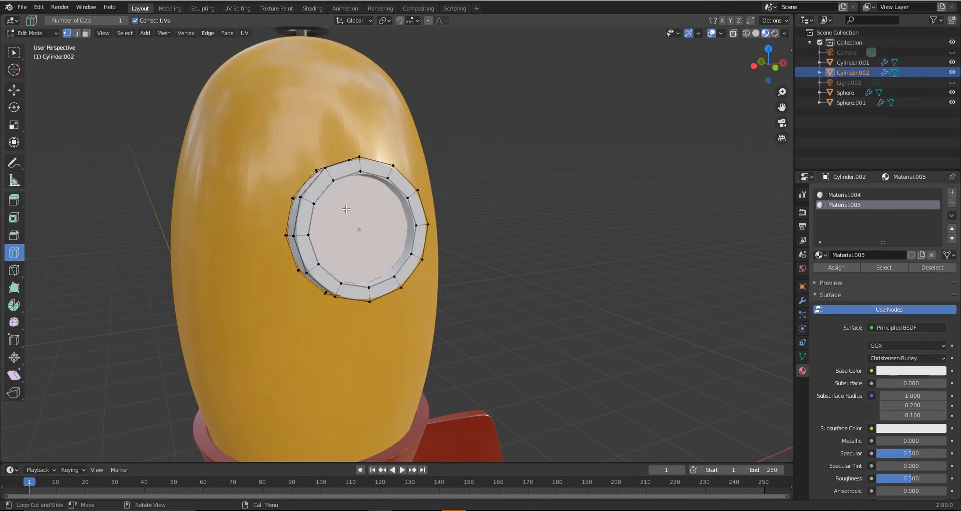
{"action": "key", "text": "3"}
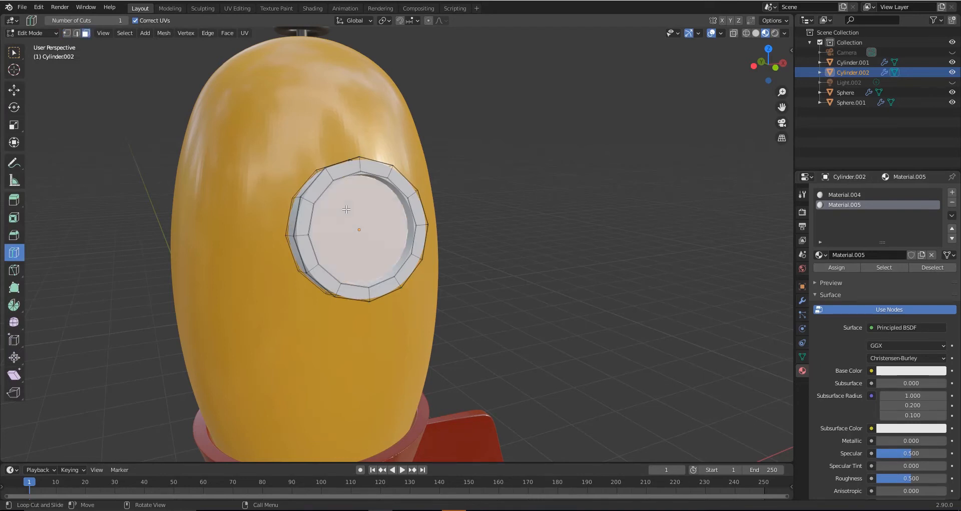
{"action": "left_click", "coordinate": [14, 90]}
{"action": "left_click", "coordinate": [320, 226]}
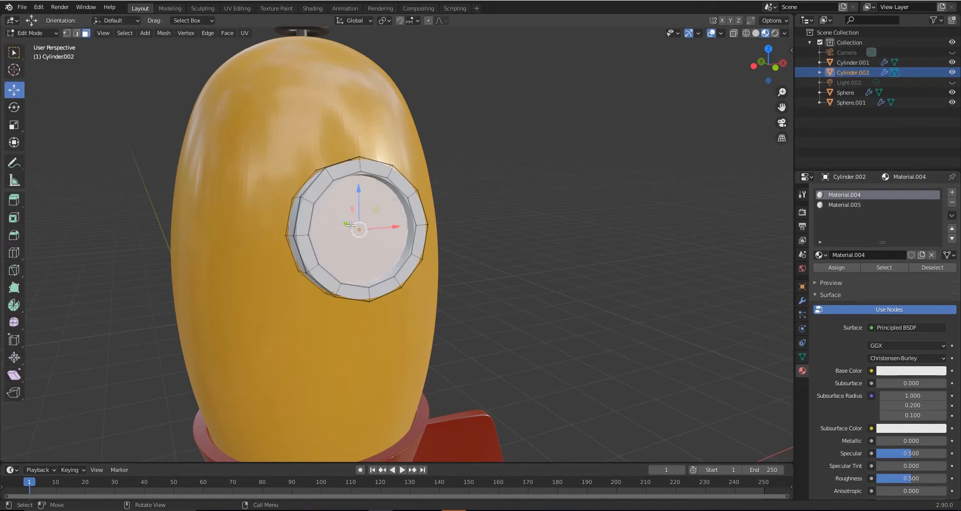
{"action": "left_click", "coordinate": [131, 34]}
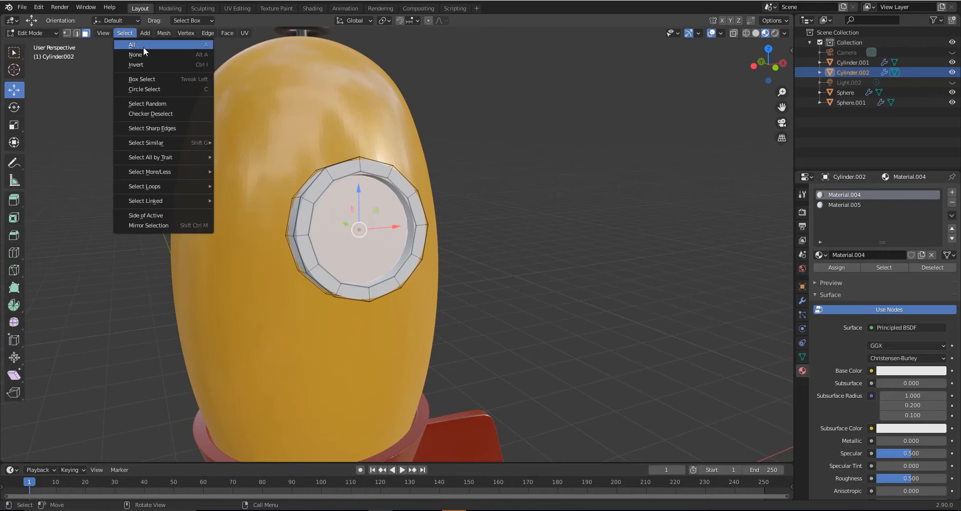
{"action": "left_click", "coordinate": [145, 64]}
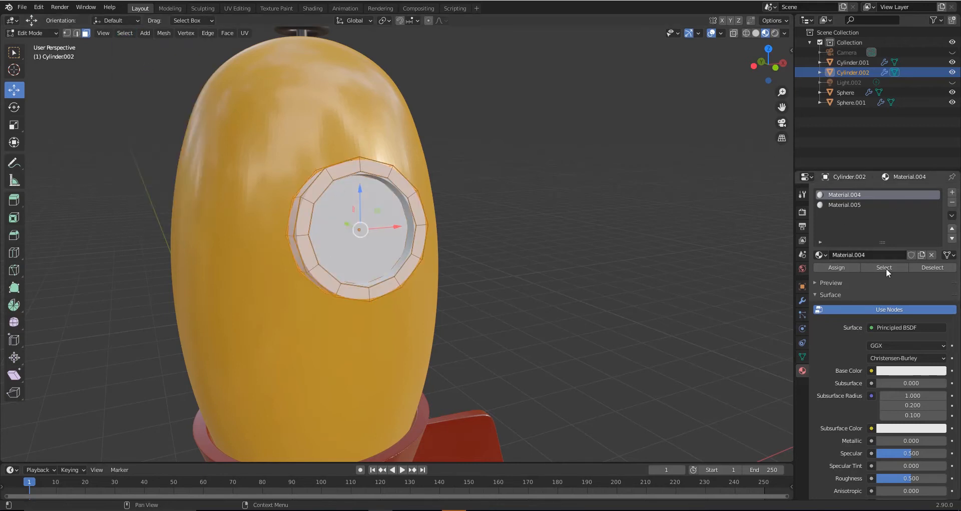
- Set the base color of the window's first material, Material.004, to hex 585858
{"action": "left_click", "coordinate": [893, 371]}
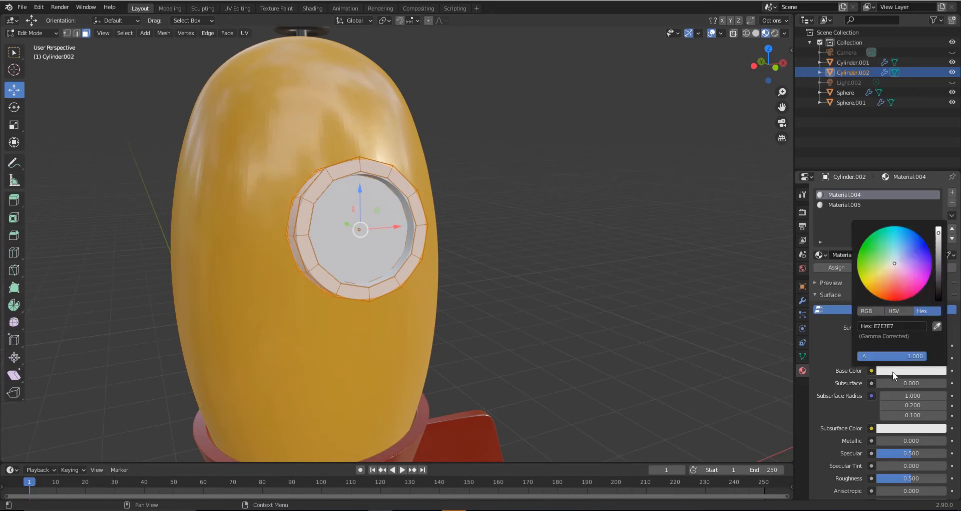
{"action": "left_click", "coordinate": [897, 324]}
{"action": "type", "text": "585858"}
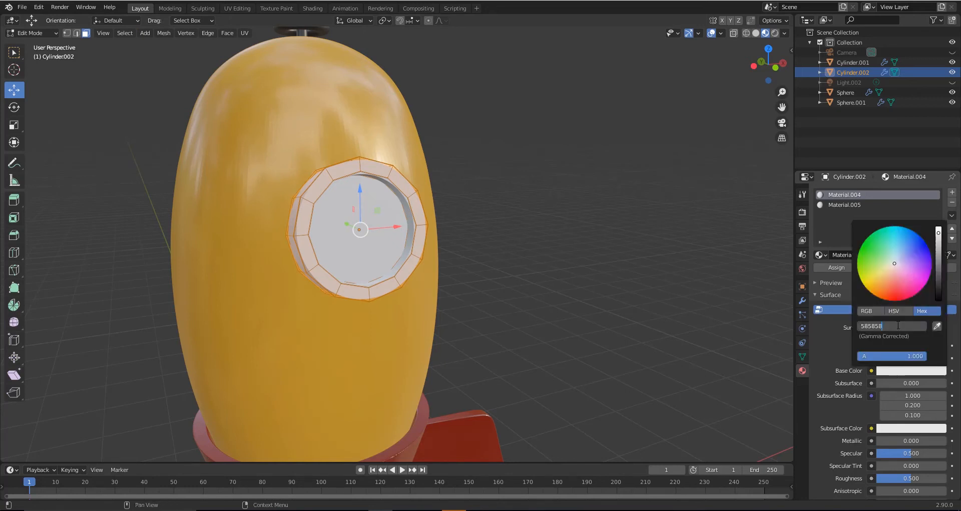
{"action": "key", "text": "Return"}
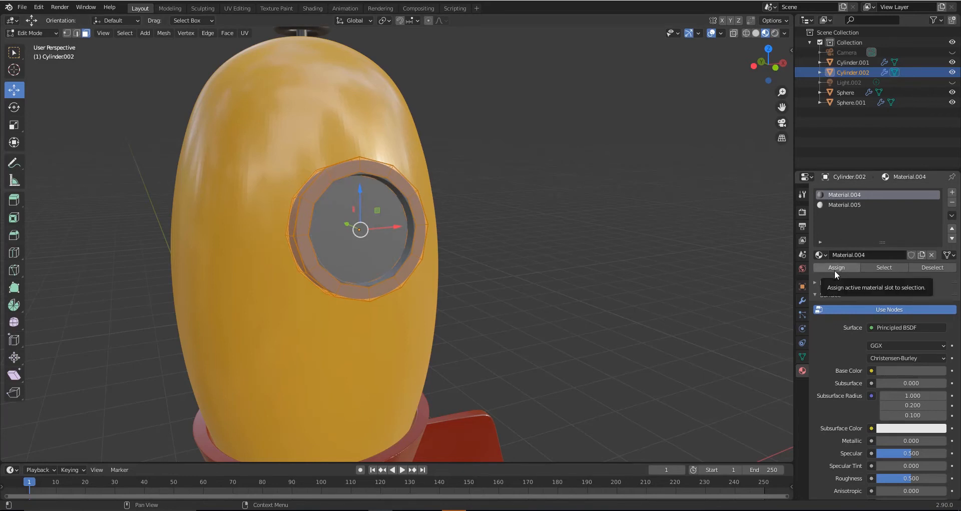
- Set the base color of Material.005 to light blue, hex 44CCE7, and assign it to the window's inner glass face
{"action": "left_click", "coordinate": [842, 202]}
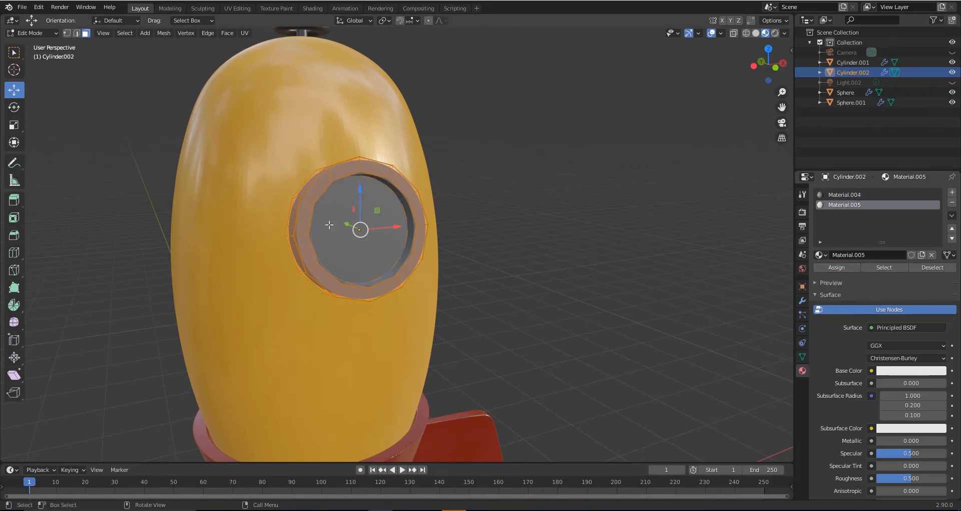
{"action": "left_click", "coordinate": [329, 225]}
{"action": "left_click", "coordinate": [834, 204]}
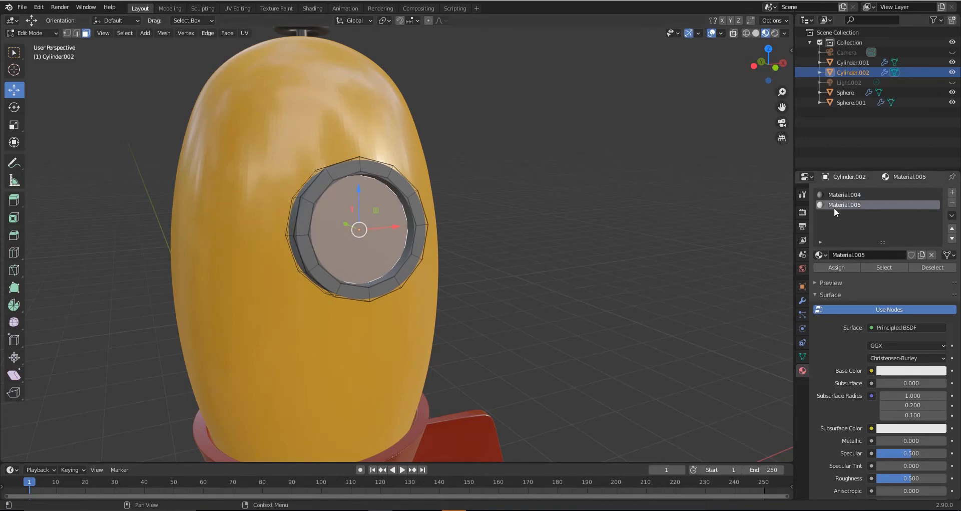
{"action": "left_click", "coordinate": [909, 372]}
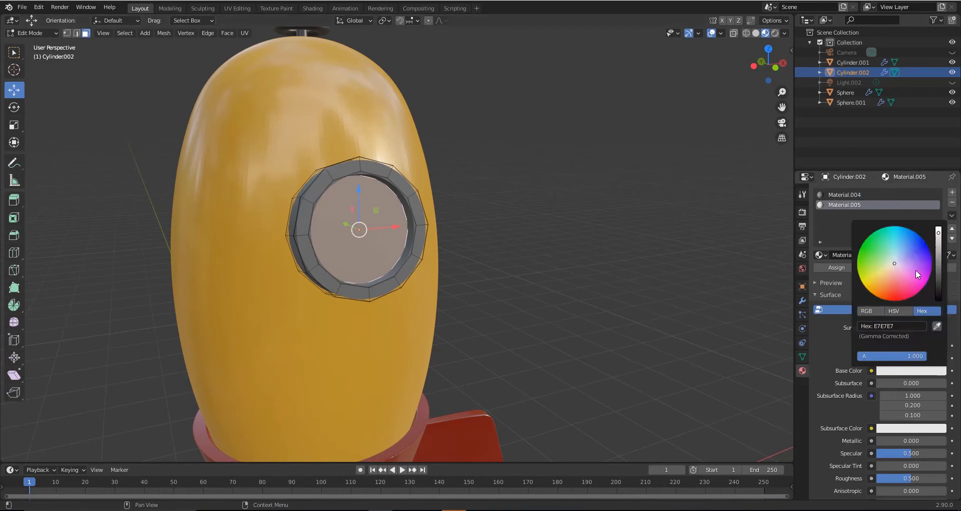
{"action": "left_click", "coordinate": [891, 241]}
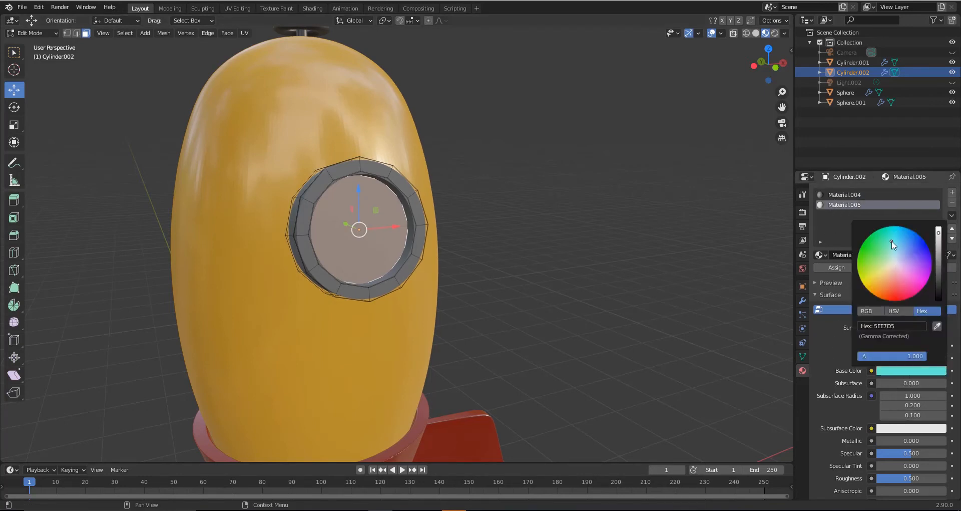
{"action": "left_click", "coordinate": [891, 242]}
{"action": "left_click_drag", "start_coordinate": [889, 239], "coordinate": [899, 237]}
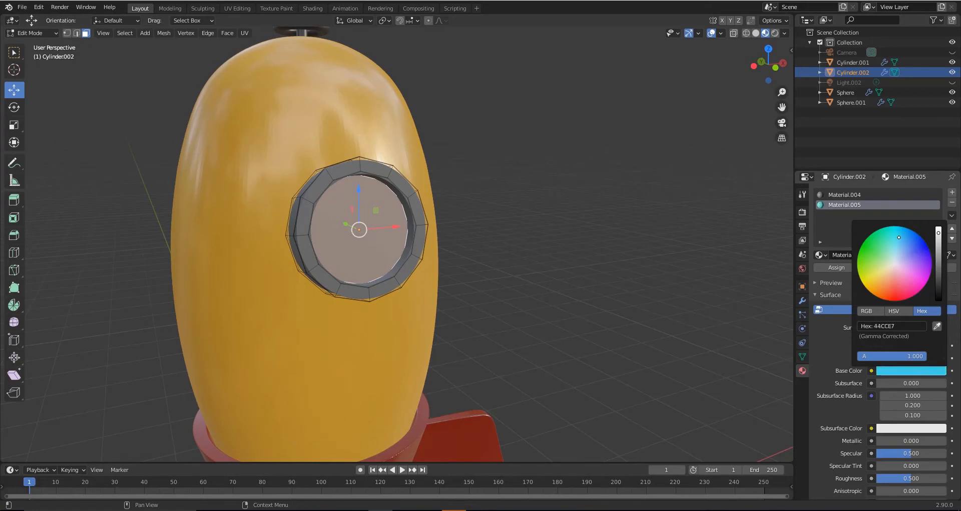
{"action": "left_click", "coordinate": [838, 269]}
- Inset the window's glass face by about 0.033 m and return to Object Mode
{"action": "scroll", "coordinate": [283, 262], "scroll_direction": "up", "scroll_amount": 3}
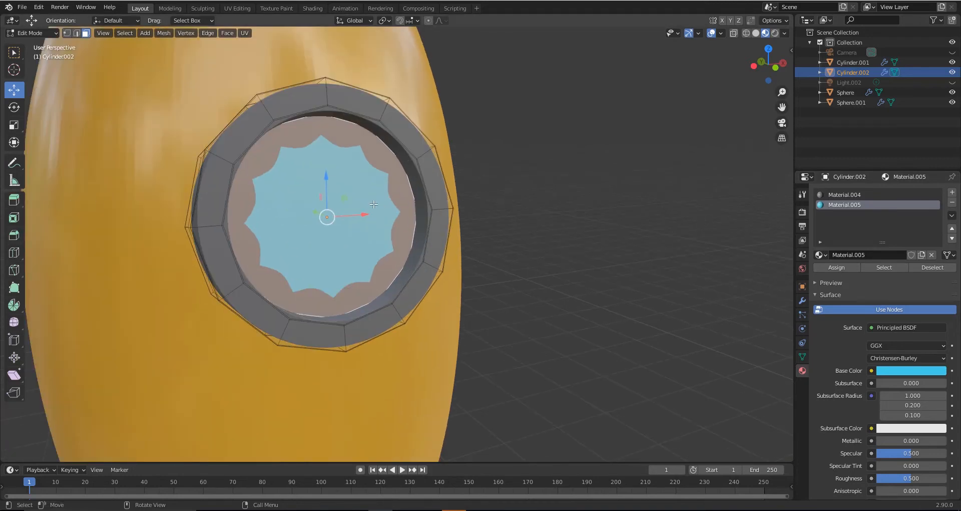
{"action": "key", "text": "i"}
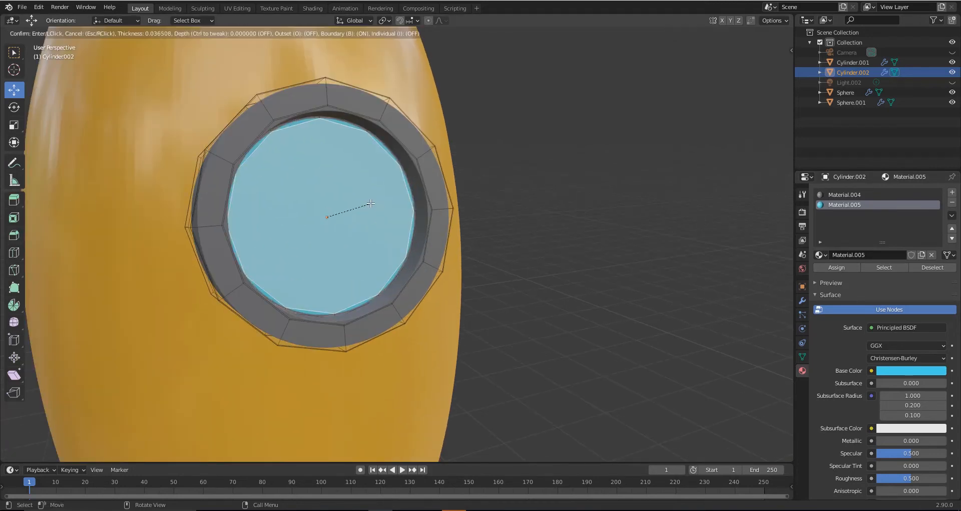
{"action": "left_click", "coordinate": [365, 207]}
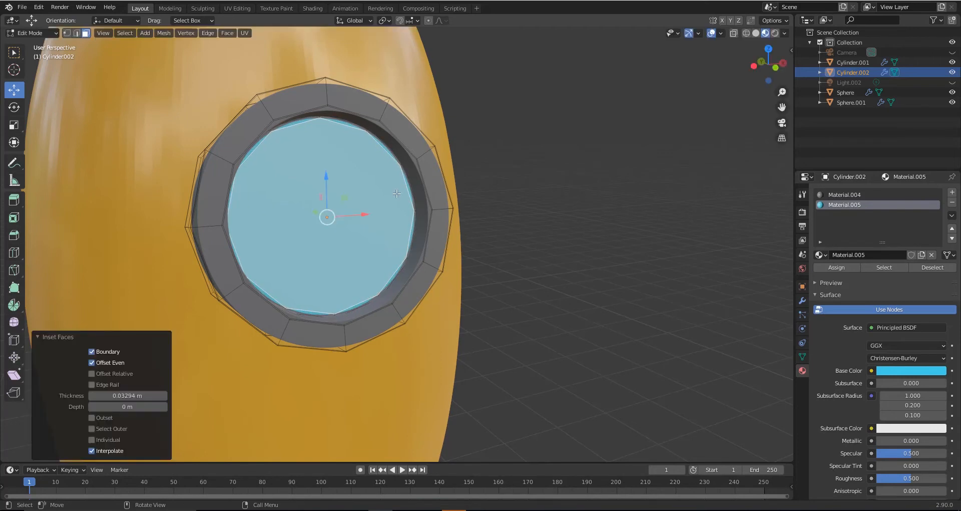
{"action": "scroll", "coordinate": [396, 194], "scroll_direction": "down", "scroll_amount": 6}
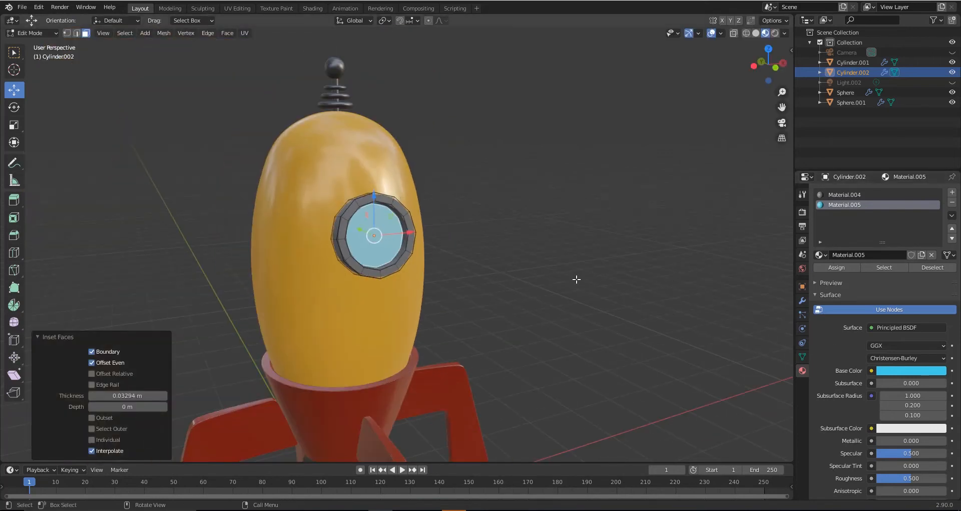
{"action": "key", "text": "Tab"}
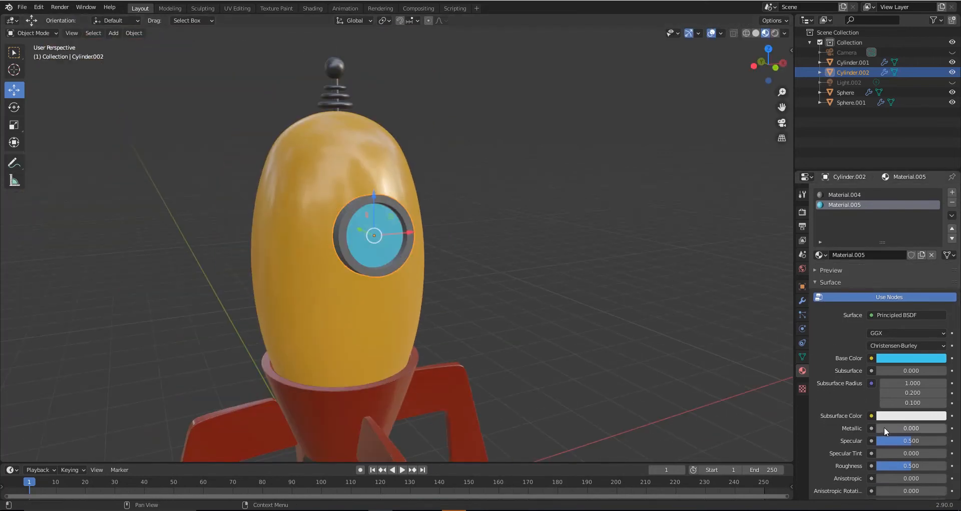
- Set the roughness of the blue glass material to 0.216 and save the file
{"action": "scroll", "coordinate": [884, 428], "scroll_direction": "down", "scroll_amount": 1}
{"action": "mouse_move", "coordinate": [885, 448]}
{"action": "left_mouse_down"}
{"action": "mouse_move", "coordinate": [863, 446]}
{"action": "mouse_move", "coordinate": [890, 446]}
{"action": "left_mouse_up"}
{"action": "middle_click_drag", "start_coordinate": [569, 318], "coordinate": [485, 266]}
{"action": "left_click", "coordinate": [493, 266]}
{"action": "scroll", "coordinate": [494, 265], "scroll_direction": "down", "scroll_amount": 3}
{"action": "middle_click_drag", "start_coordinate": [405, 300], "coordinate": [386, 253]}
{"action": "key", "text": "ctrl+s"}
- Select all rocket parts and rotate them together clockwise by about 29.7° in the front view
{"action": "left_click_drag", "start_coordinate": [244, 63], "coordinate": [545, 387]}
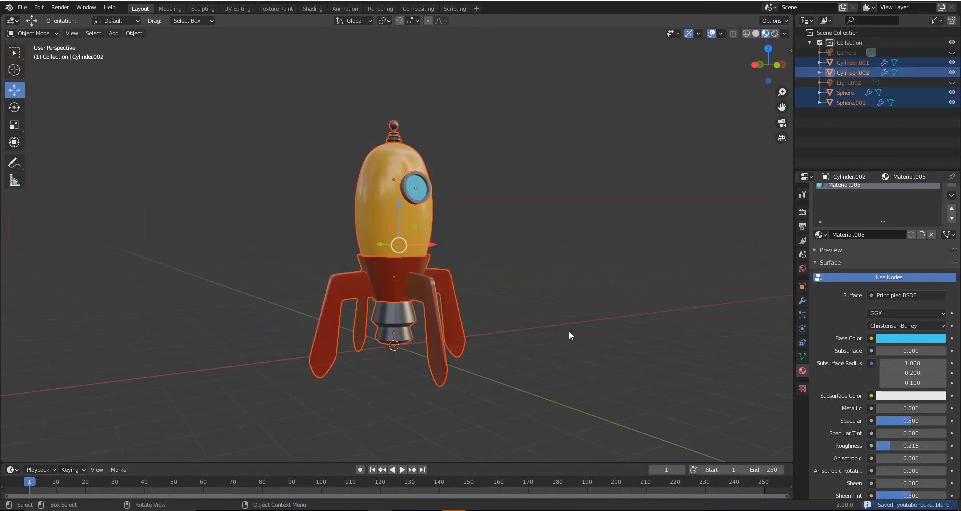
{"action": "middle_click_drag", "start_coordinate": [569, 331], "coordinate": [385, 271]}
{"action": "key", "text": "shift+space"}
{"action": "key", "text": "r"}
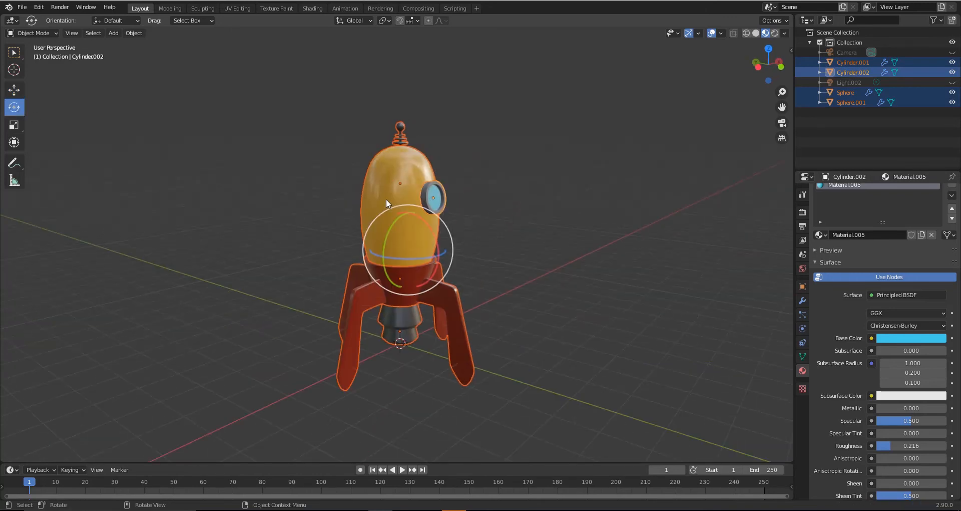
{"action": "key", "text": "KP_1"}
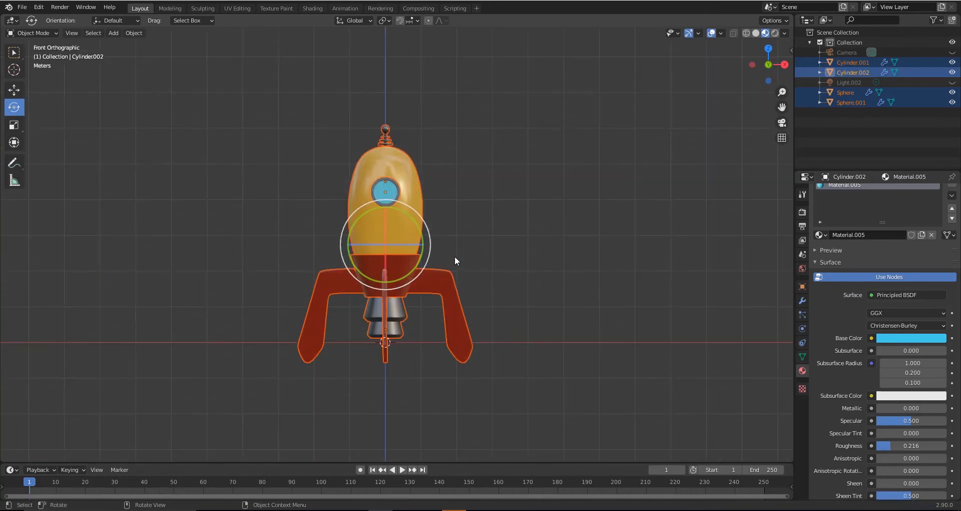
{"action": "left_click_drag", "start_coordinate": [398, 284], "coordinate": [366, 319]}
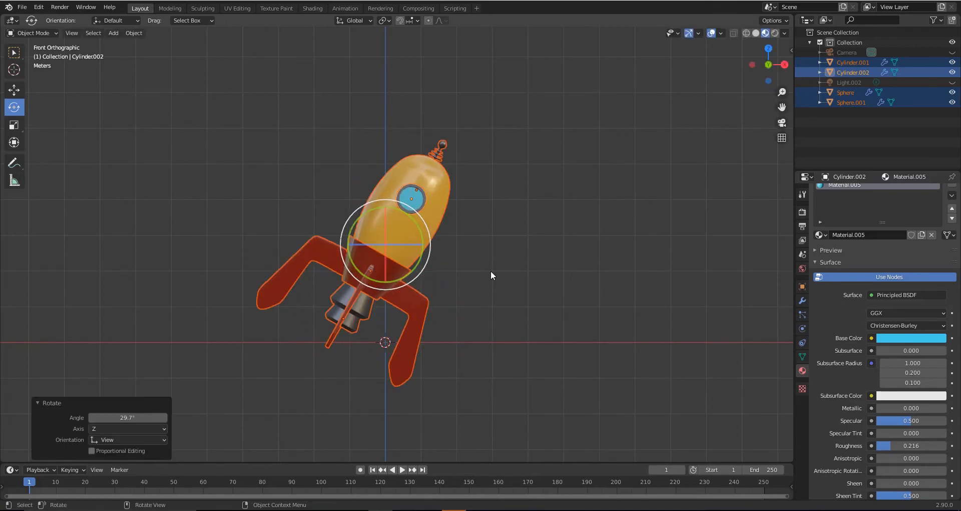
{"action": "left_click", "coordinate": [491, 271]}
- Select all parts of the tilted rocket and move them straight up along the Z axis, above the ground grid
{"action": "mouse_move", "coordinate": [484, 260]}
{"action": "middle_mouse_down"}
{"action": "mouse_move", "coordinate": [509, 271]}
{"action": "mouse_move", "coordinate": [499, 271]}
{"action": "middle_mouse_up"}
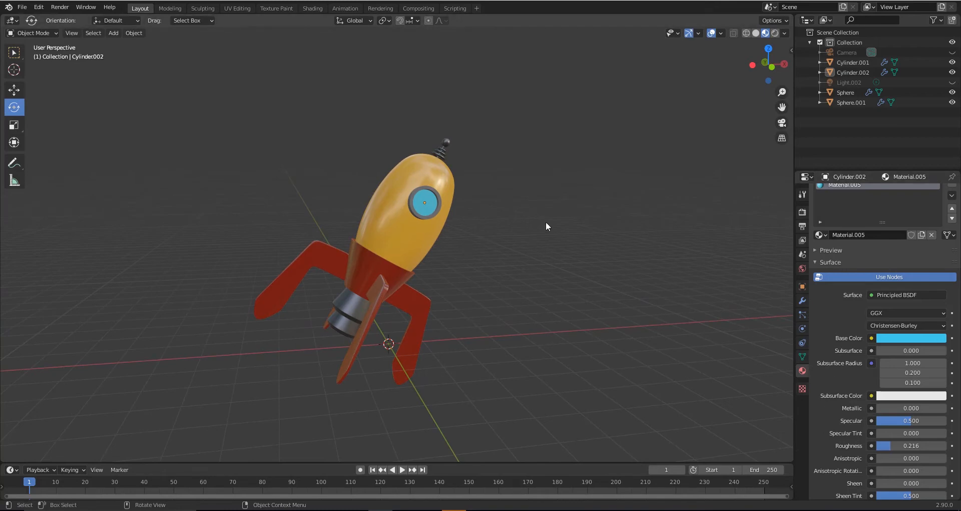
{"action": "left_click_drag", "start_coordinate": [195, 86], "coordinate": [594, 457]}
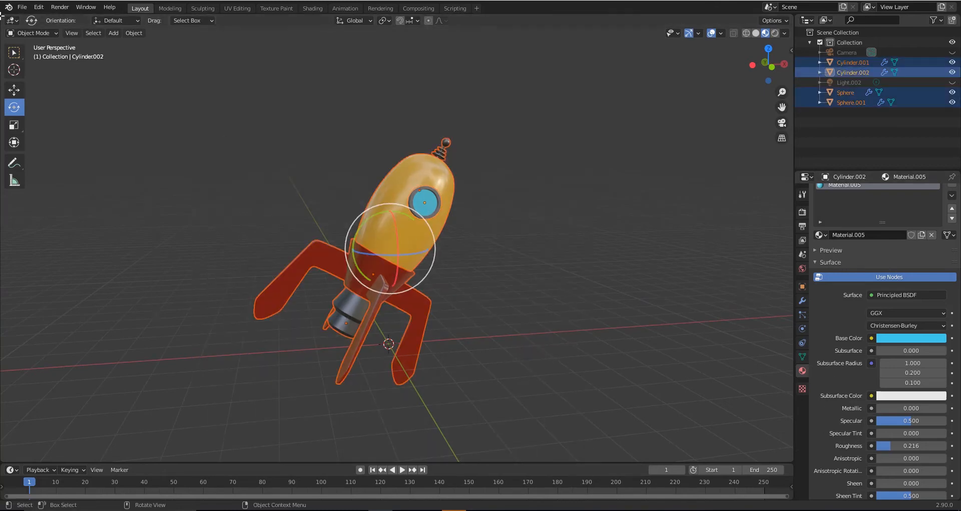
{"action": "key", "text": "shift+space"}
{"action": "key", "text": "g"}
{"action": "left_click_drag", "start_coordinate": [389, 205], "coordinate": [389, 157]}
{"action": "left_click", "coordinate": [554, 201]}
{"action": "middle_click_drag", "start_coordinate": [555, 202], "coordinate": [537, 199]}
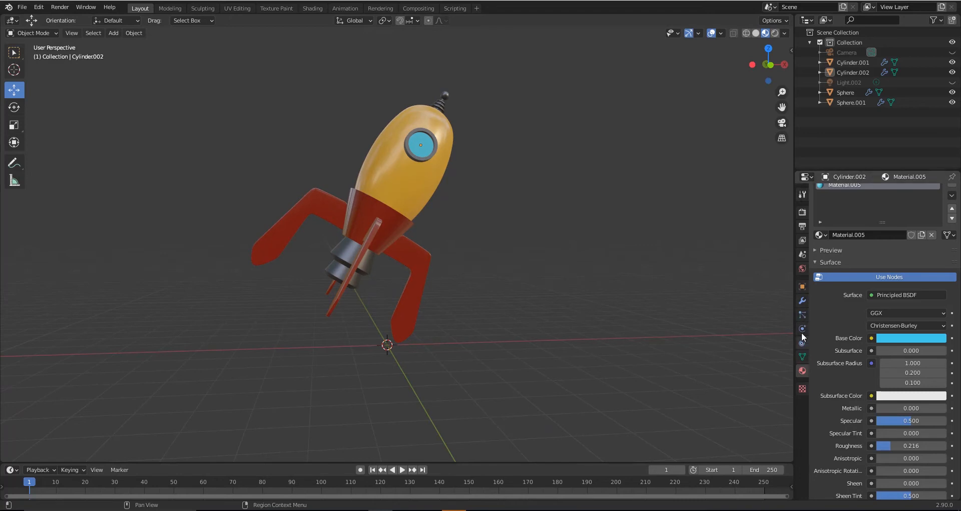
- Set the world background color to light grey, hex E4E4E4, and show the scene in rendered shading
{"action": "left_click", "coordinate": [802, 269]}
{"action": "left_click", "coordinate": [893, 260]}
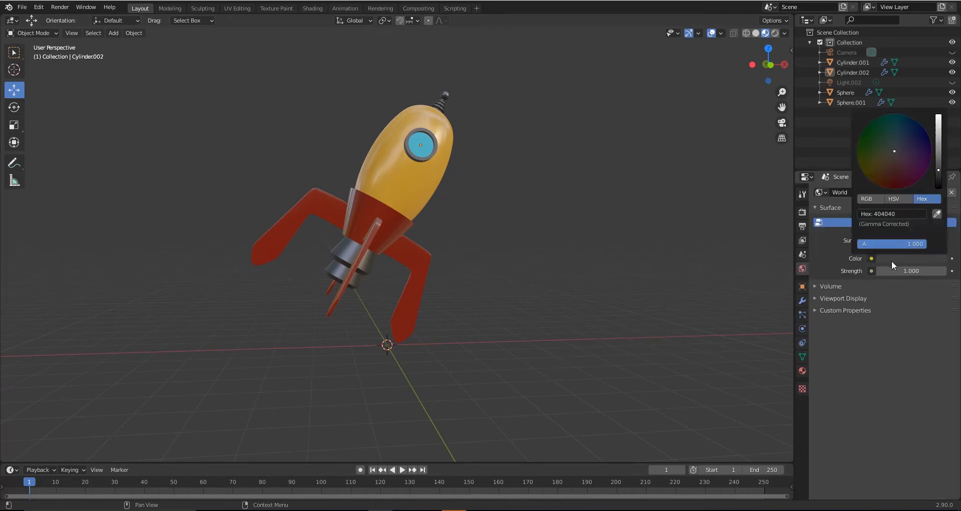
{"action": "left_click", "coordinate": [941, 134]}
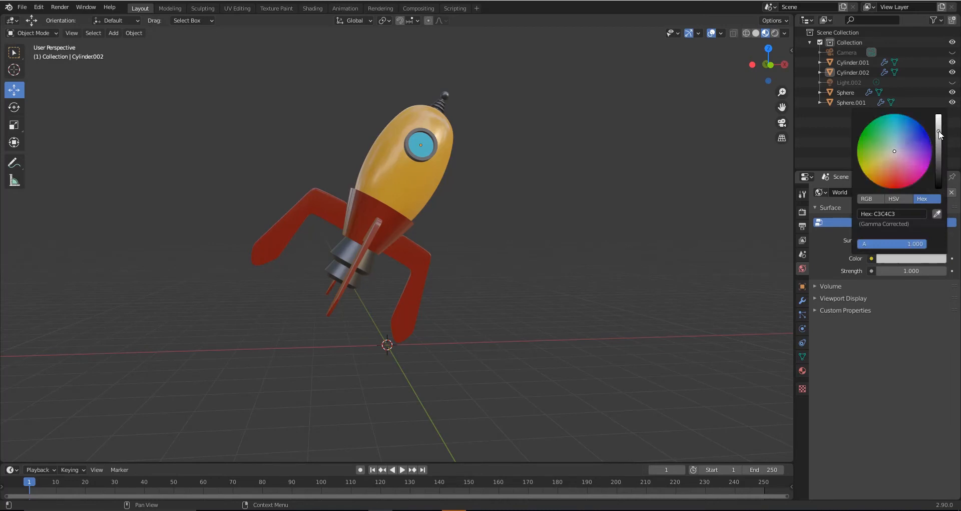
{"action": "left_click", "coordinate": [775, 34]}
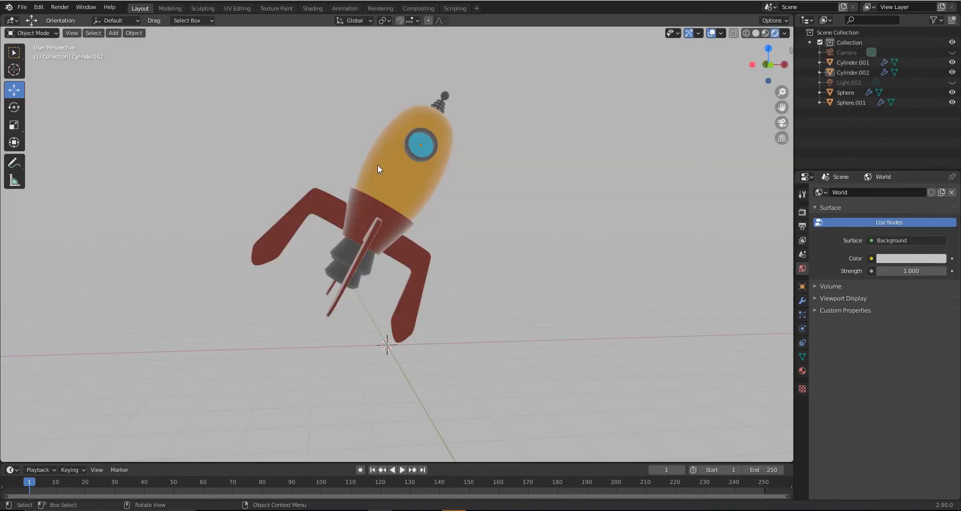
{"action": "middle_click_drag", "start_coordinate": [405, 113], "coordinate": [399, 155]}
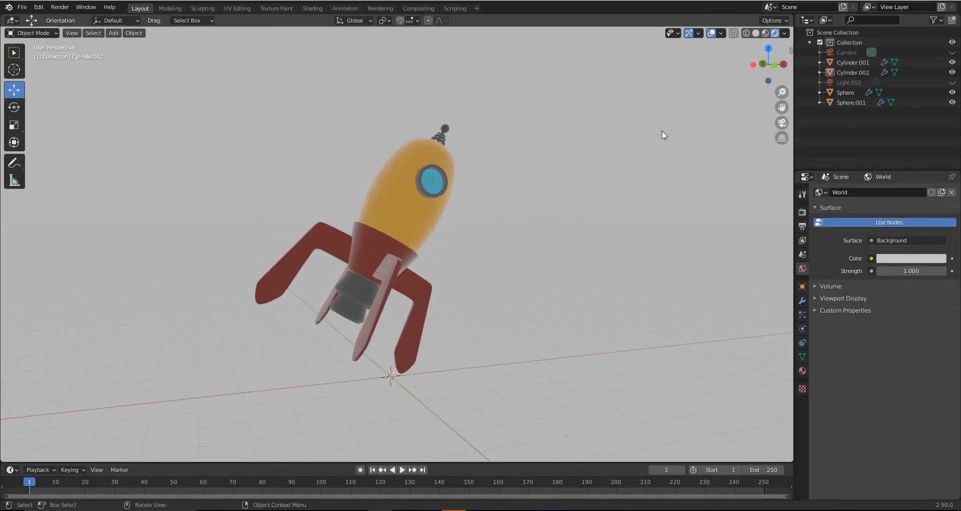
{"action": "left_click", "coordinate": [890, 259]}
{"action": "left_click", "coordinate": [939, 122]}
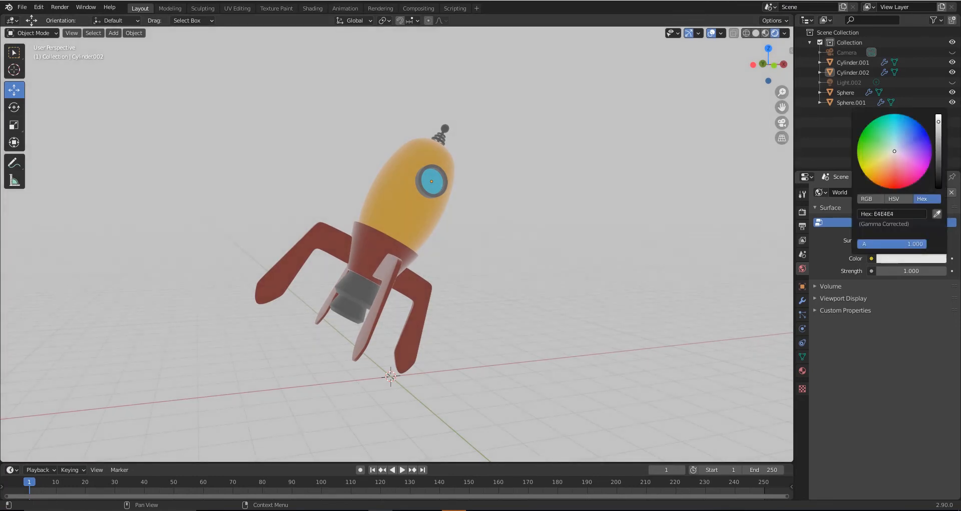
- Switch to the camera view, lock the camera to the view, and frame the whole tilted rocket inside the camera border
{"action": "middle_click_drag", "start_coordinate": [592, 206], "coordinate": [459, 211]}
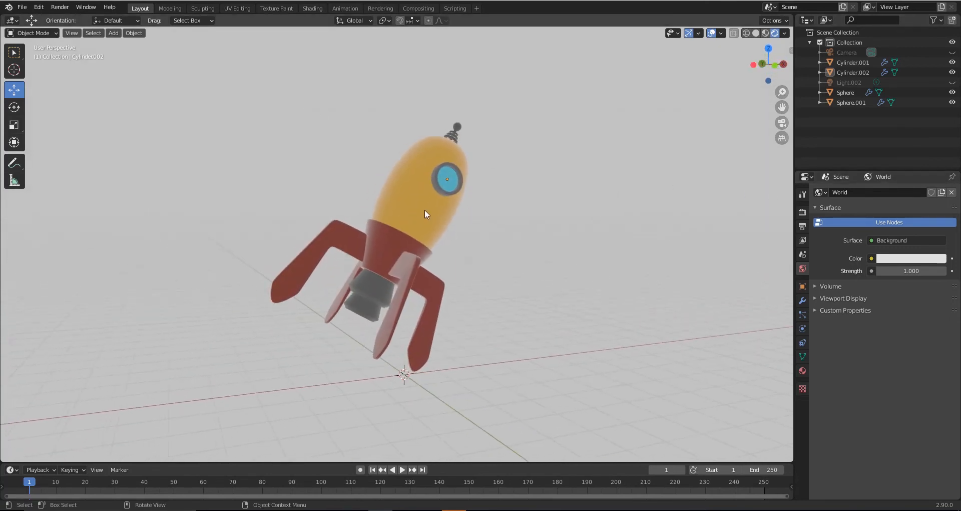
{"action": "key", "text": "KP_0"}
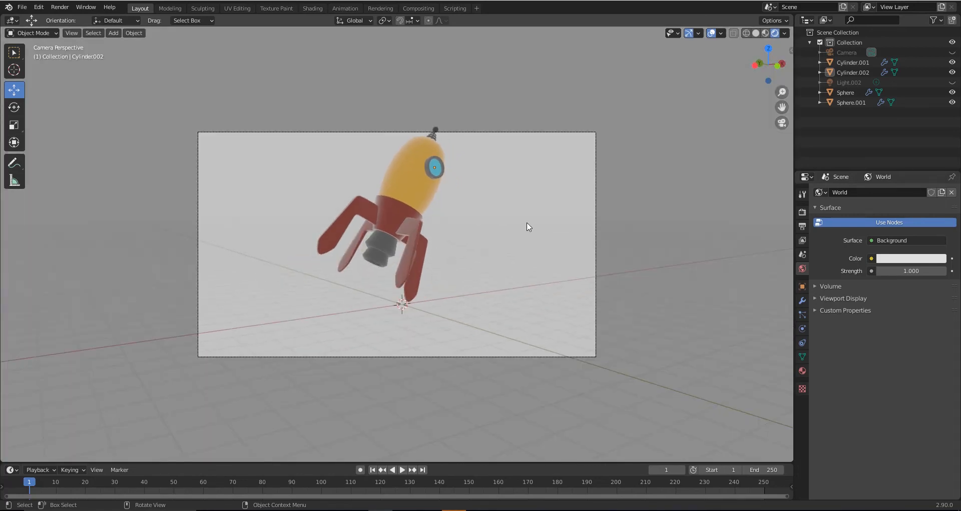
{"action": "key", "text": "n"}
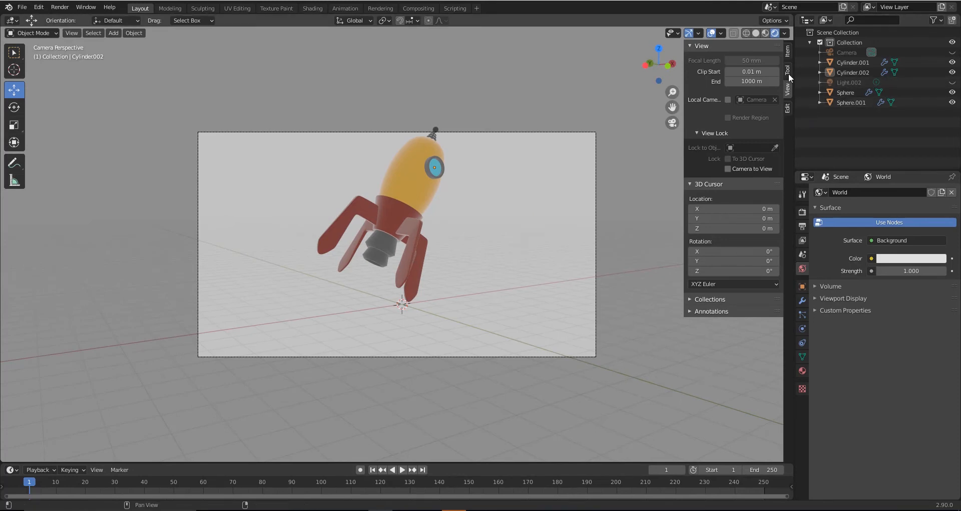
{"action": "left_click", "coordinate": [788, 108]}
{"action": "left_click", "coordinate": [788, 86]}
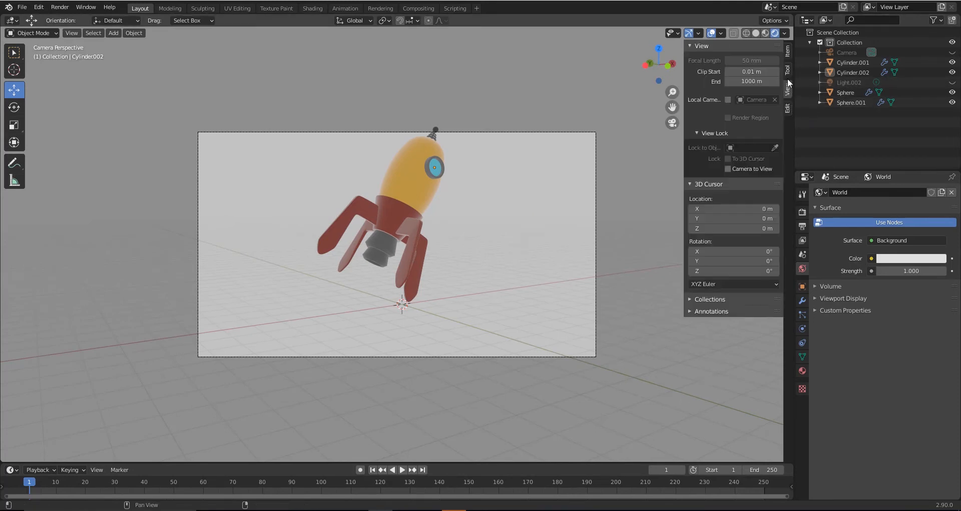
{"action": "left_click", "coordinate": [727, 169]}
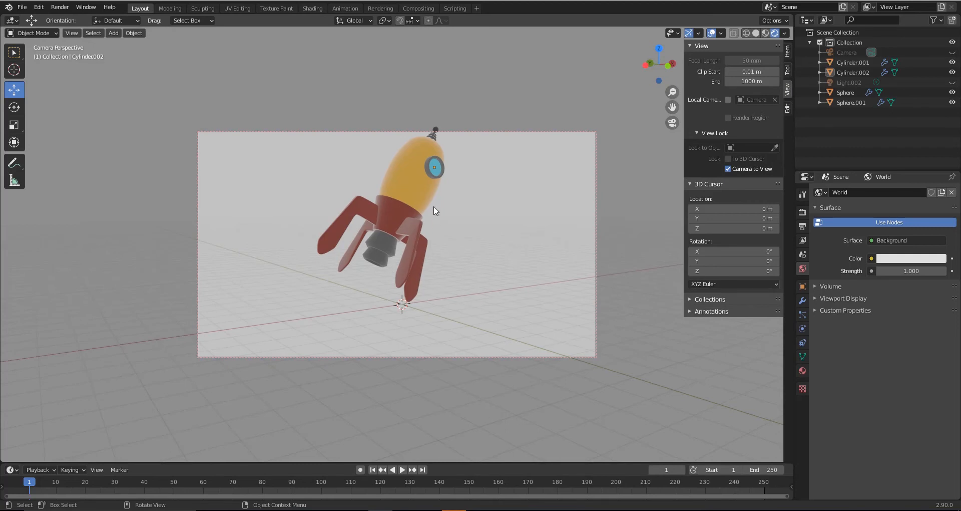
{"action": "middle_click_drag", "start_coordinate": [446, 191], "coordinate": [439, 222]}
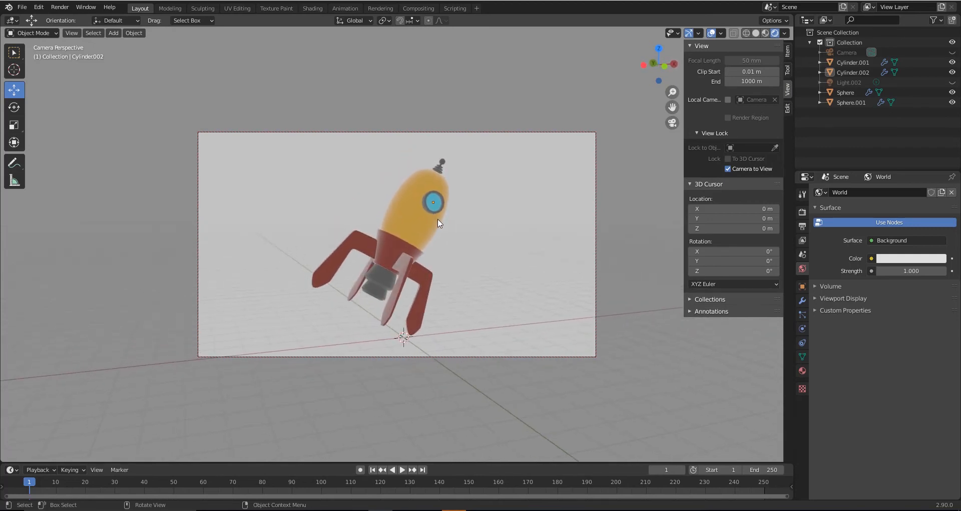
{"action": "scroll", "coordinate": [460, 223], "scroll_direction": "up", "scroll_amount": 1}
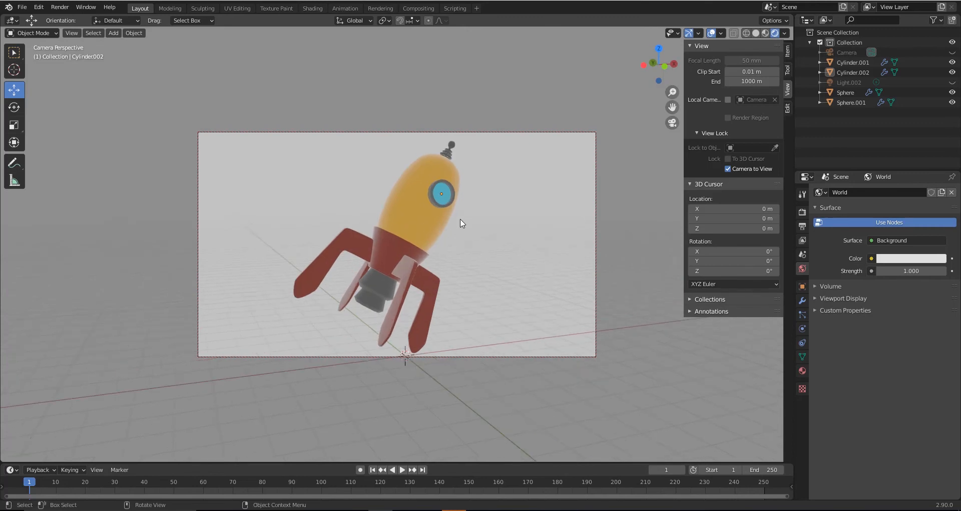
{"action": "middle_click_drag", "start_coordinate": [511, 203], "coordinate": [497, 204]}
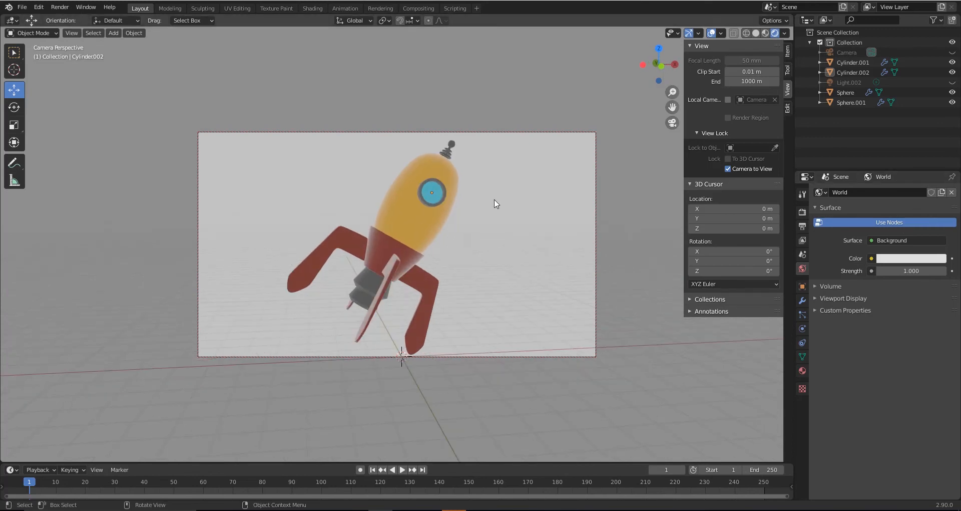
- Change the scene's render engine to Cycles
{"action": "left_click", "coordinate": [802, 195]}
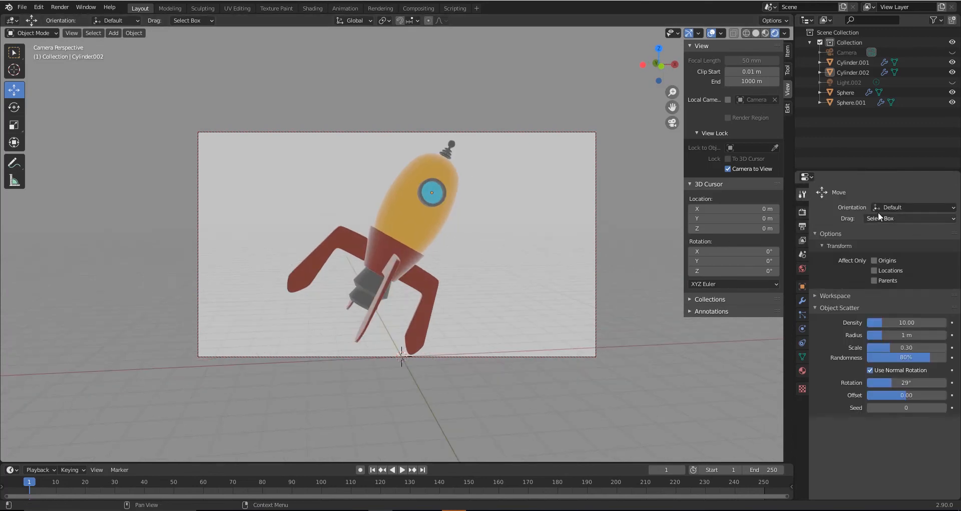
{"action": "left_click", "coordinate": [802, 212]}
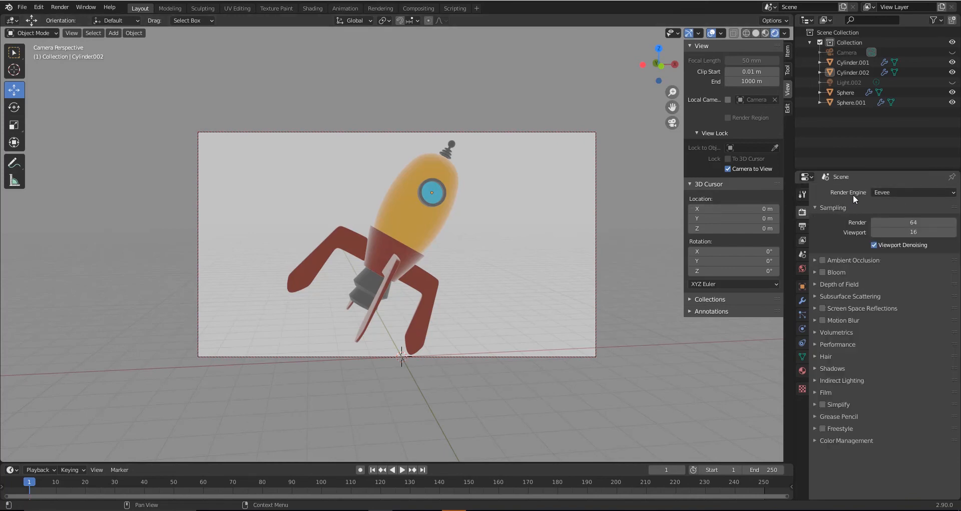
{"action": "left_click", "coordinate": [880, 192]}
{"action": "left_click", "coordinate": [885, 226]}
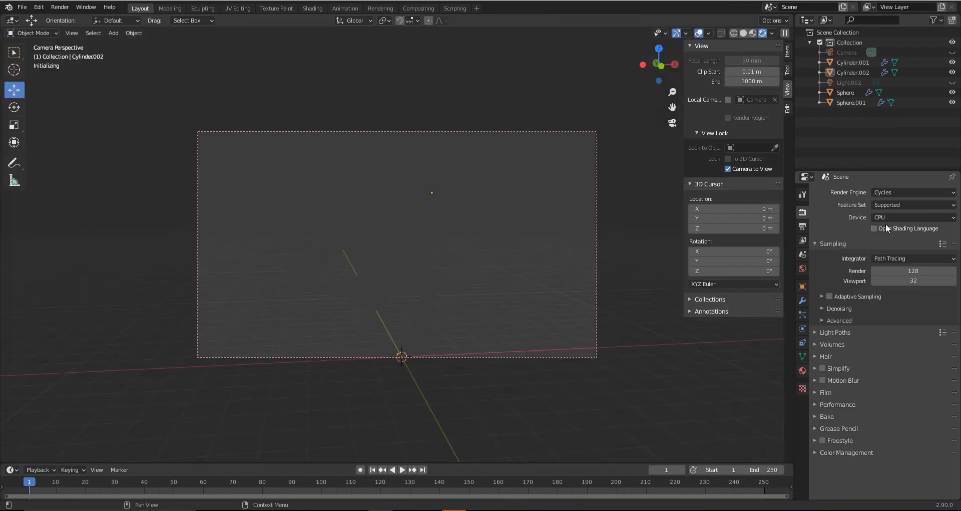
- Adjust the camera angle on the rocket with the help of material preview shading, and return to rendered shading
{"action": "middle_click_drag", "start_coordinate": [408, 262], "coordinate": [435, 264]}
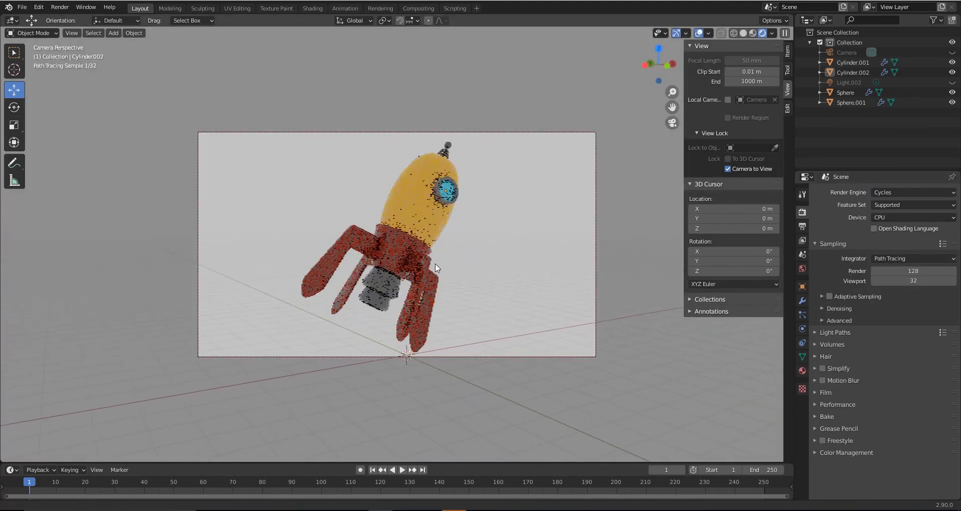
{"action": "left_click", "coordinate": [753, 33]}
{"action": "mouse_move", "coordinate": [474, 197]}
{"action": "middle_mouse_down"}
{"action": "mouse_move", "coordinate": [439, 219]}
{"action": "mouse_move", "coordinate": [452, 221]}
{"action": "middle_mouse_up"}
{"action": "left_click", "coordinate": [762, 34]}
- Try a bright pink world background color, hex FF67DC, on the rendered rocket scene
{"action": "left_click", "coordinate": [803, 268]}
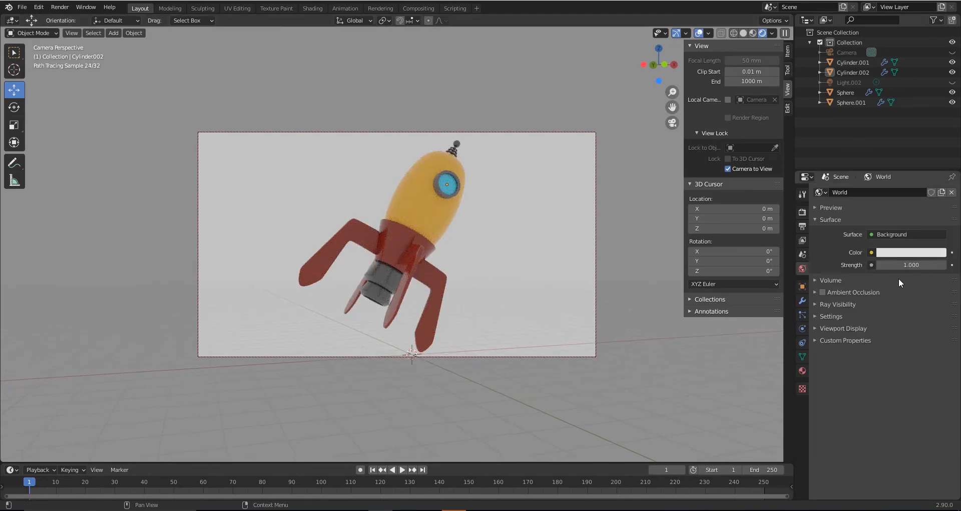
{"action": "left_click", "coordinate": [903, 255]}
{"action": "left_click", "coordinate": [903, 255]}
{"action": "left_click", "coordinate": [903, 253]}
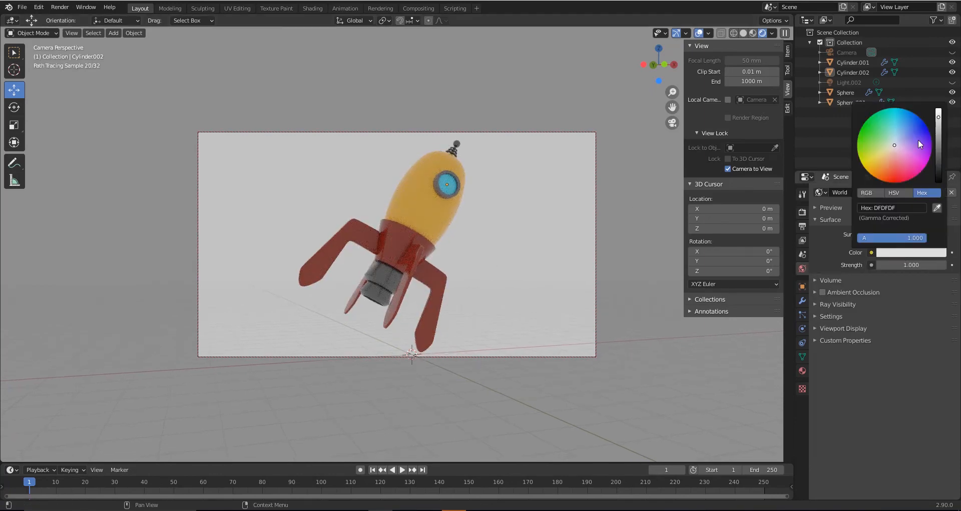
{"action": "mouse_move", "coordinate": [919, 142]}
{"action": "left_mouse_down"}
{"action": "mouse_move", "coordinate": [918, 158]}
{"action": "mouse_move", "coordinate": [894, 174]}
{"action": "mouse_move", "coordinate": [878, 168]}
{"action": "mouse_move", "coordinate": [867, 158]}
{"action": "mouse_move", "coordinate": [873, 127]}
{"action": "mouse_move", "coordinate": [896, 120]}
{"action": "mouse_move", "coordinate": [911, 161]}
{"action": "left_mouse_up"}
{"action": "mouse_move", "coordinate": [939, 121]}
{"action": "left_mouse_down"}
{"action": "mouse_move", "coordinate": [939, 173]}
{"action": "mouse_move", "coordinate": [939, 109]}
{"action": "left_mouse_up"}
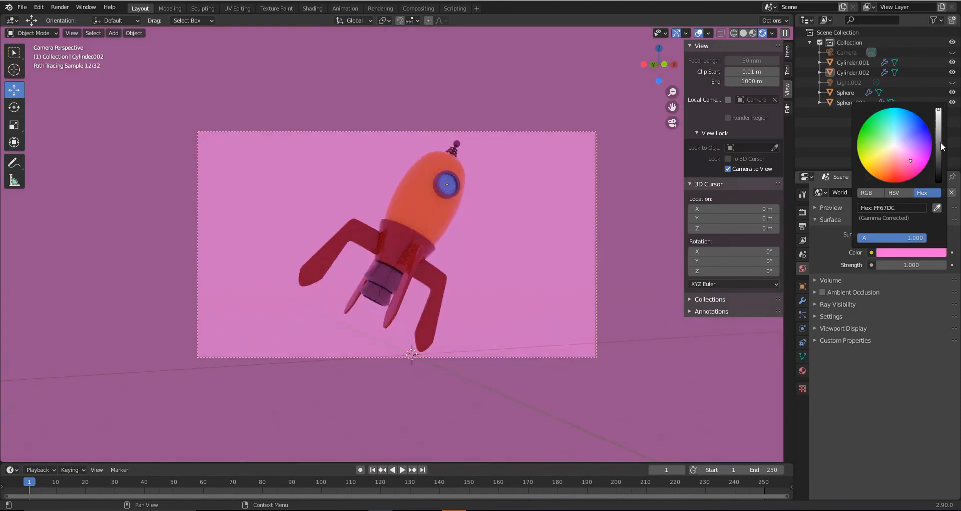
- Set the world background color to a warm off-white, hex EAECE2
{"action": "mouse_move", "coordinate": [941, 144]}
{"action": "left_mouse_down"}
{"action": "mouse_move", "coordinate": [939, 152]}
{"action": "mouse_move", "coordinate": [893, 146]}
{"action": "left_mouse_up"}
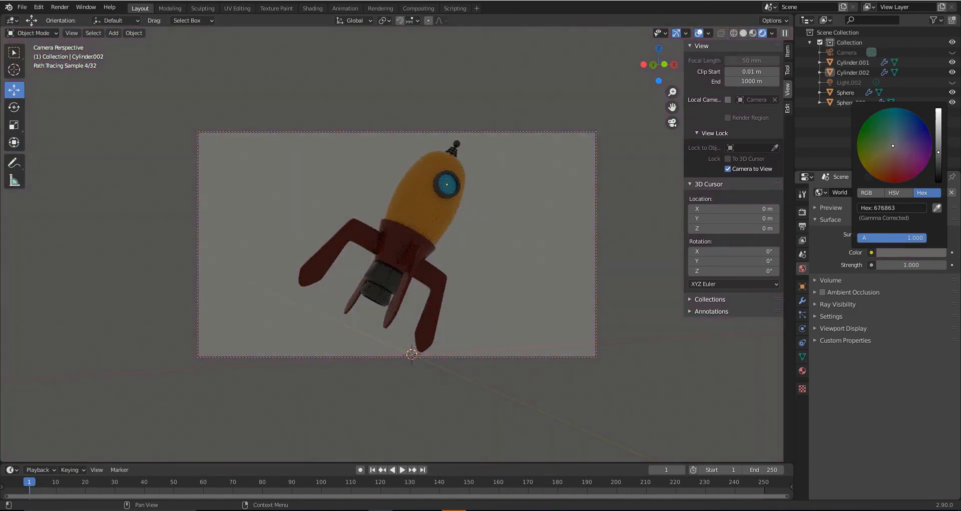
{"action": "left_click", "coordinate": [892, 252]}
{"action": "left_click", "coordinate": [938, 117]}
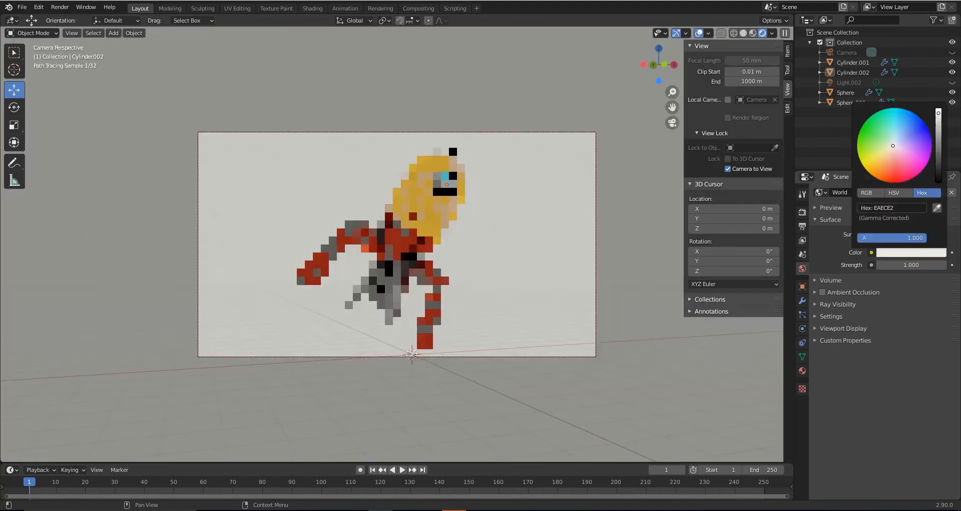
- Tilt the camera to look at the rocket from slightly higher, and render the current frame as a still image
{"action": "mouse_move", "coordinate": [521, 245]}
{"action": "middle_mouse_down"}
{"action": "mouse_move", "coordinate": [523, 261]}
{"action": "mouse_move", "coordinate": [521, 249]}
{"action": "middle_mouse_up"}
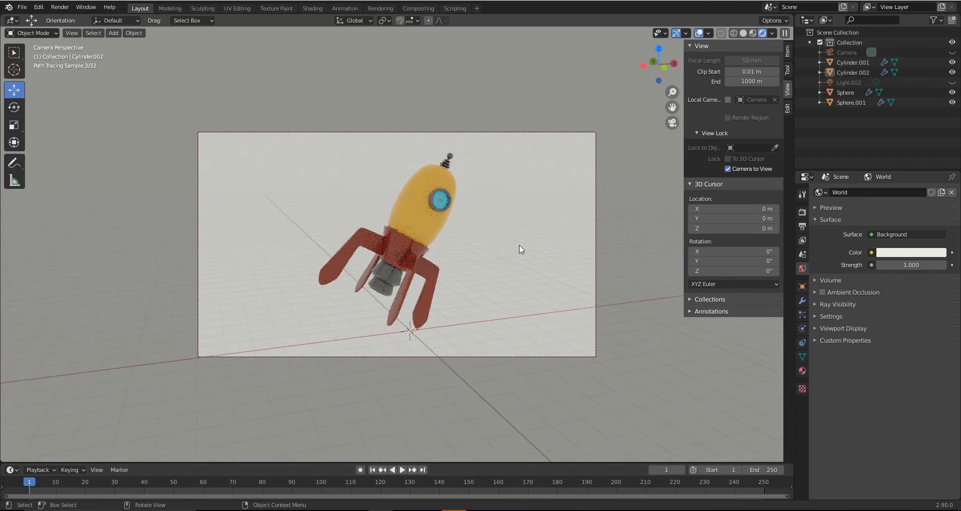
{"action": "key", "text": "F12"}
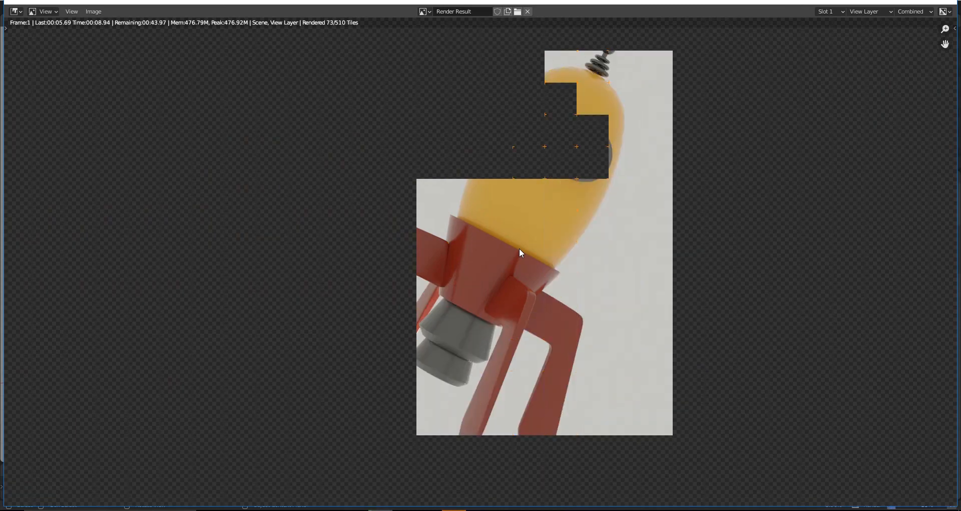
{"action": "scroll", "coordinate": [511, 252], "scroll_direction": "down", "scroll_amount": 1}
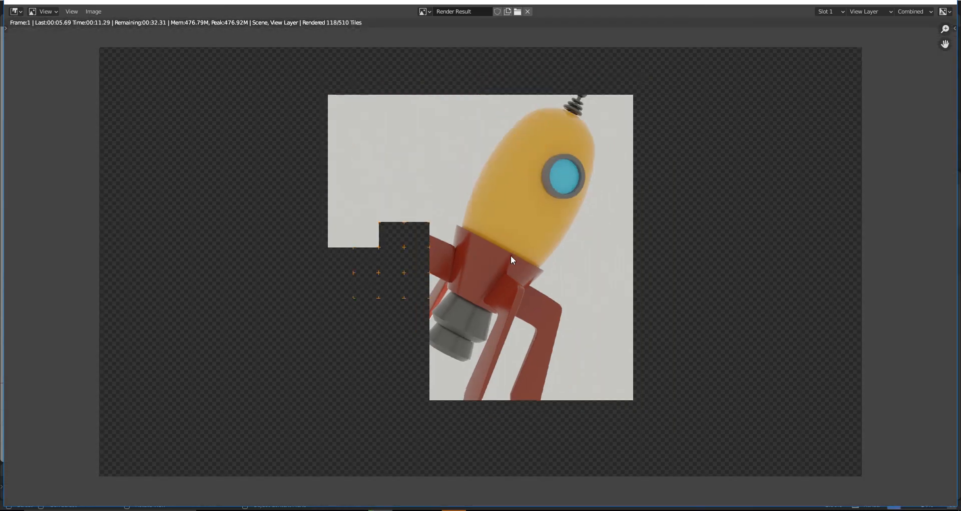